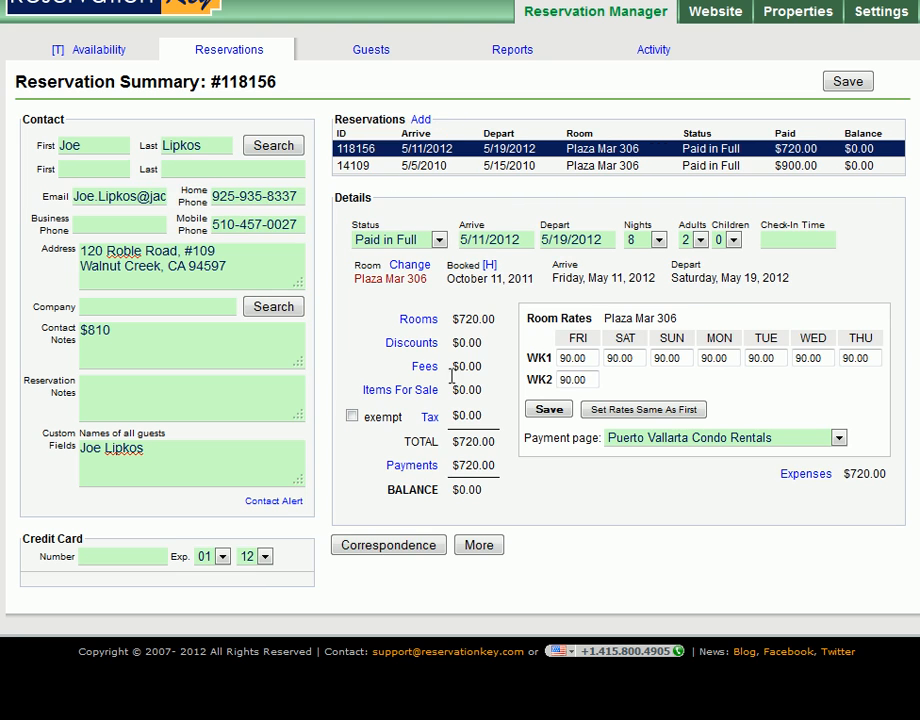
- Open the correspondence history and queue for the current reservation
{"action": "left_click", "coordinate": [417, 546]}
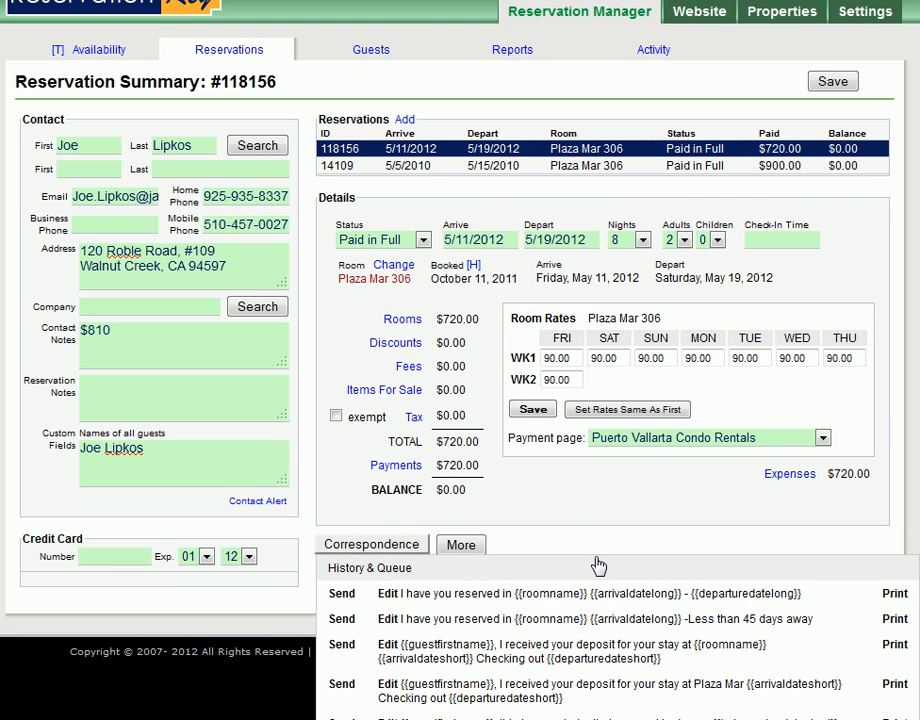
{"action": "scroll", "coordinate": [567, 559], "scroll_direction": "down", "scroll_amount": 5}
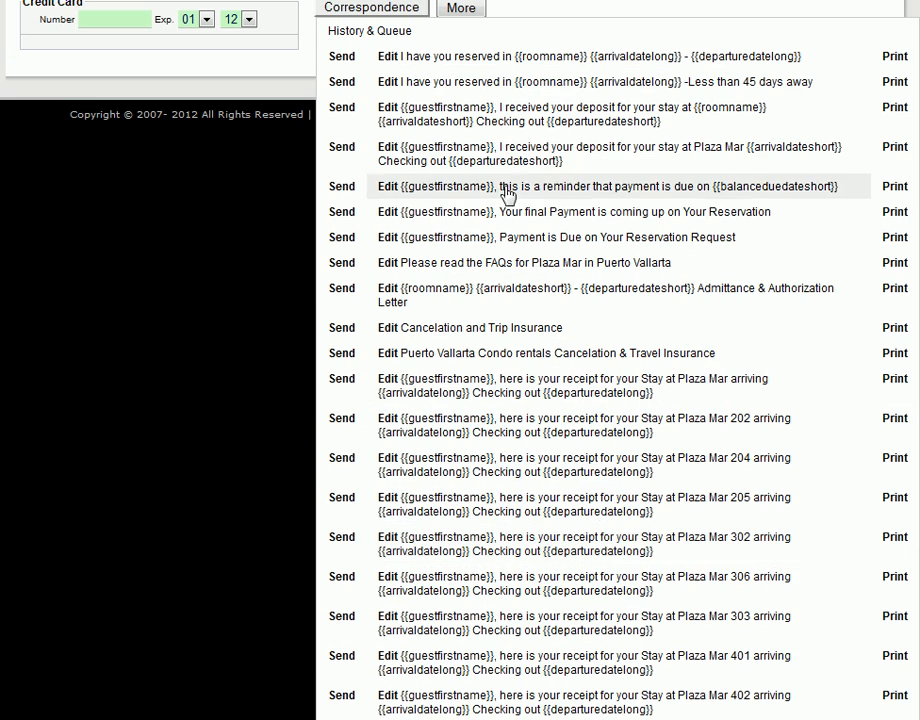
{"action": "left_click", "coordinate": [386, 36]}
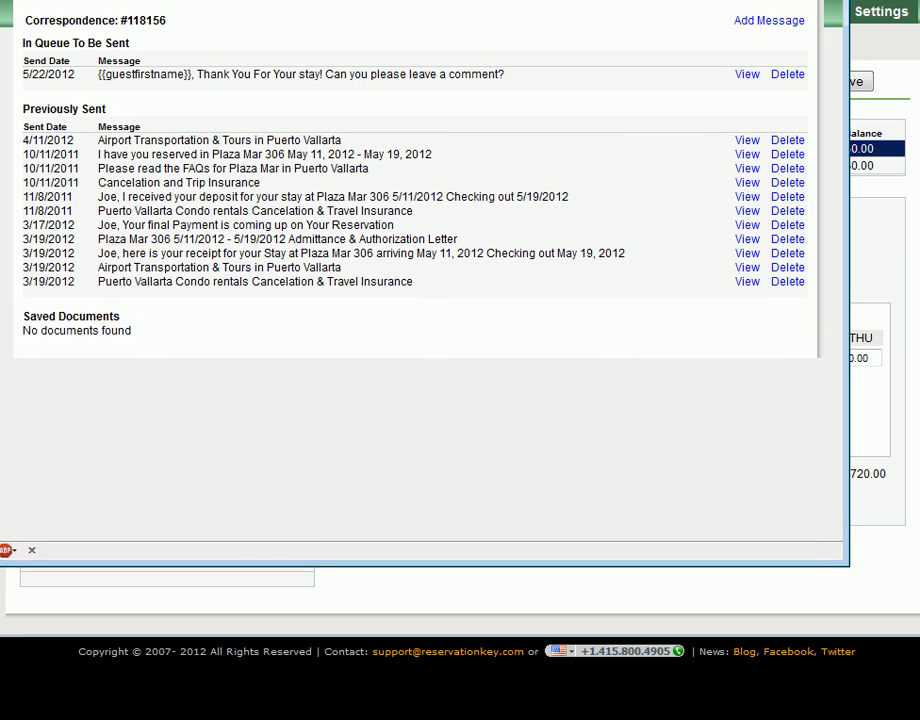
- Examine the queued message, the previously sent messages and the saved documents in the reservation's correspondence
{"action": "left_click_drag", "start_coordinate": [22, 44], "coordinate": [144, 74]}
{"action": "left_click", "coordinate": [145, 76]}
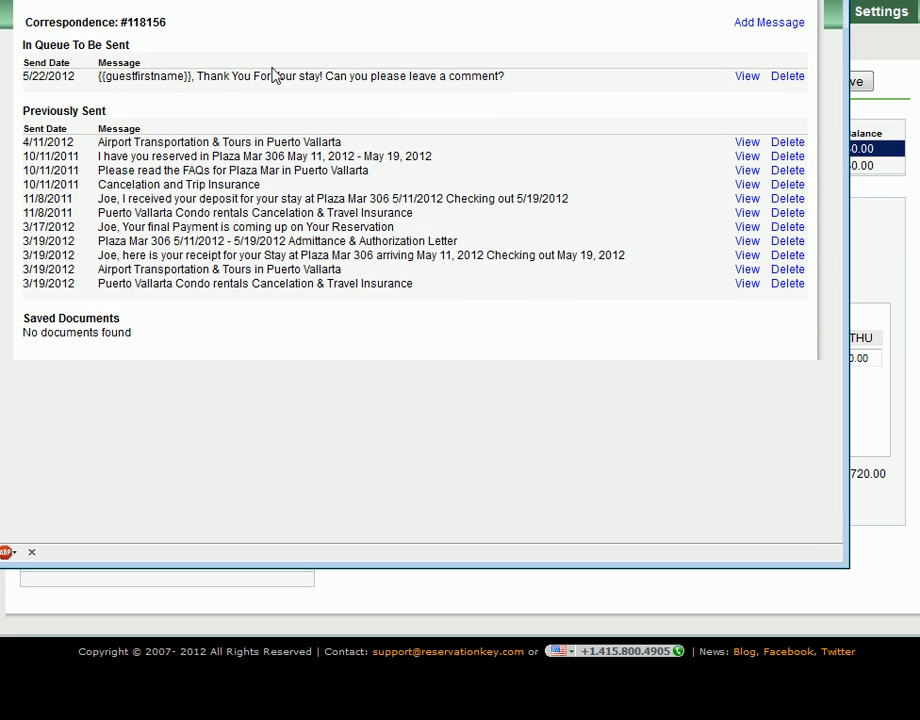
{"action": "left_click_drag", "start_coordinate": [514, 69], "coordinate": [294, 82]}
{"action": "left_click_drag", "start_coordinate": [421, 68], "coordinate": [510, 88]}
{"action": "left_click", "coordinate": [464, 97]}
{"action": "left_click_drag", "start_coordinate": [25, 140], "coordinate": [212, 321]}
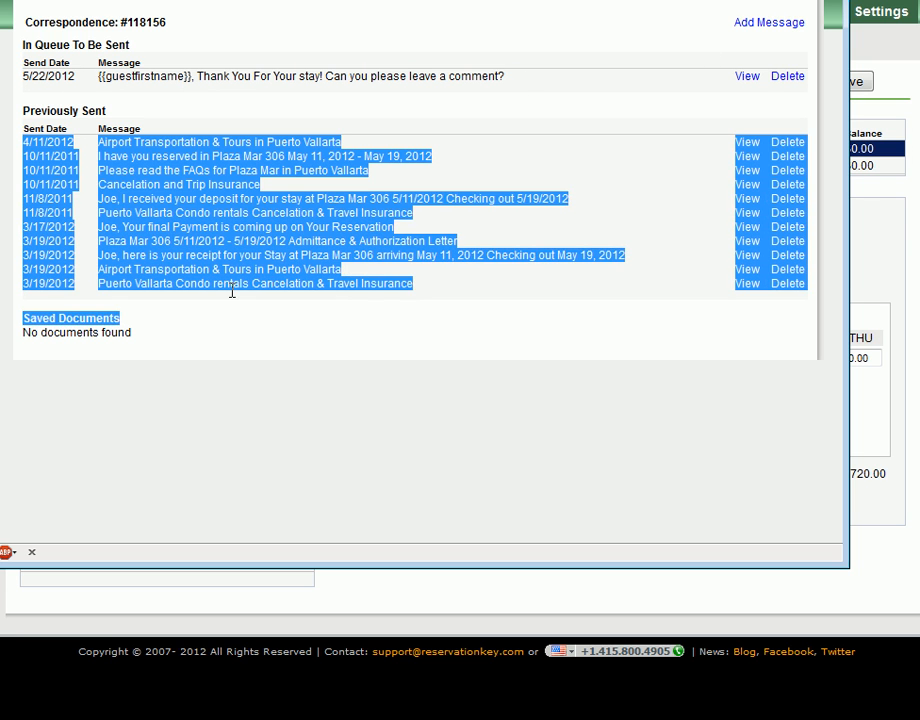
{"action": "left_click", "coordinate": [103, 384]}
{"action": "left_click_drag", "start_coordinate": [126, 320], "coordinate": [16, 322]}
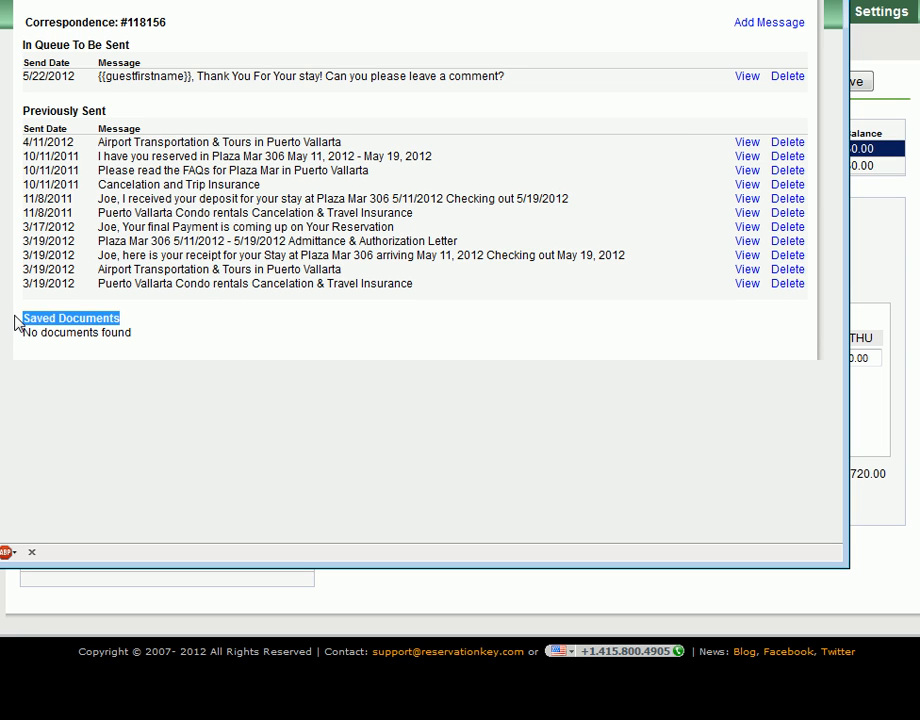
{"action": "left_click", "coordinate": [265, 322]}
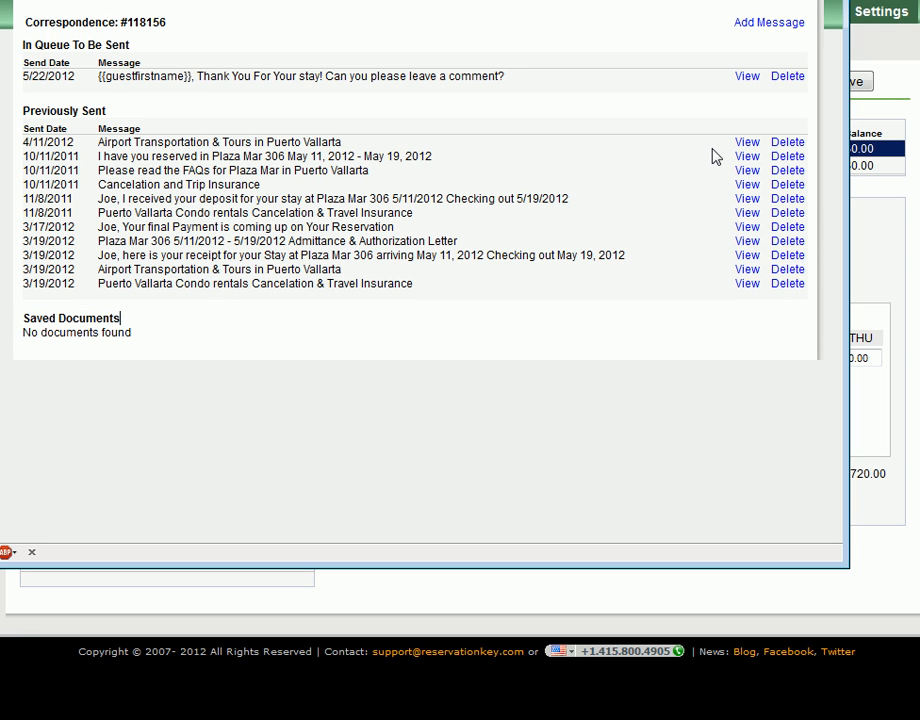
- Open the queued 5/22/2012 thank-you message, update it in the queue, return to the history and close the correspondence window
{"action": "left_click", "coordinate": [745, 77]}
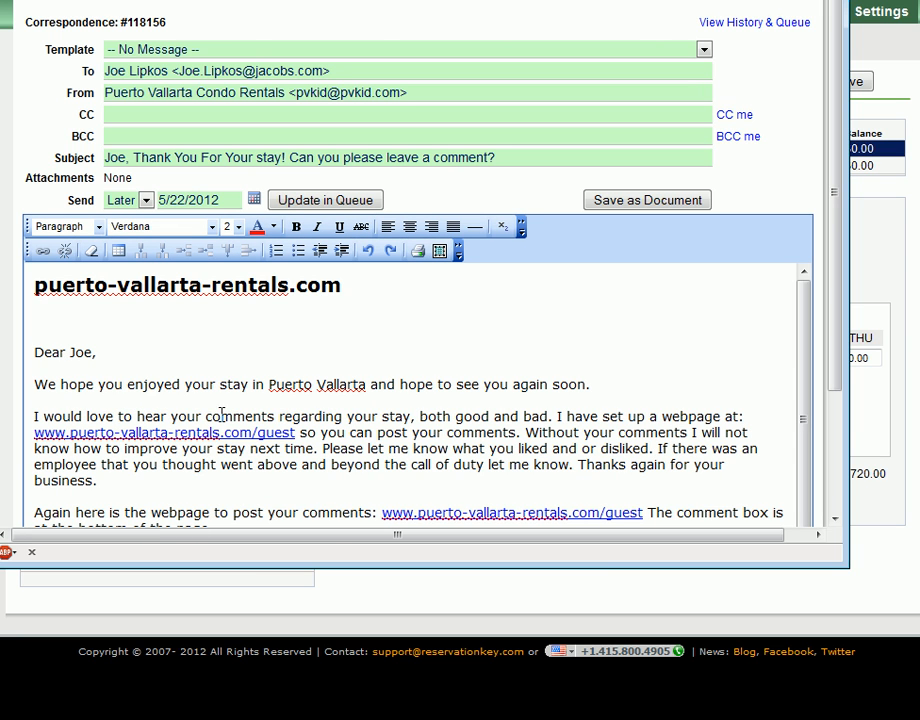
{"action": "left_click", "coordinate": [234, 385]}
{"action": "left_click_drag", "start_coordinate": [149, 373], "coordinate": [162, 384]}
{"action": "left_click", "coordinate": [178, 384]}
{"action": "scroll", "coordinate": [603, 405], "scroll_direction": "down", "scroll_amount": 2}
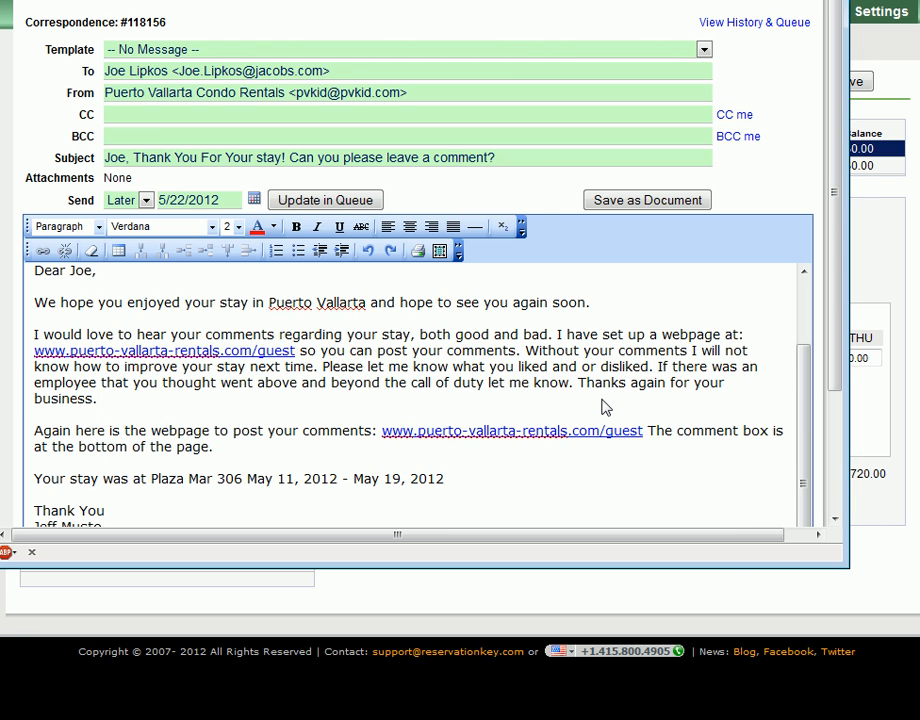
{"action": "left_click", "coordinate": [352, 205]}
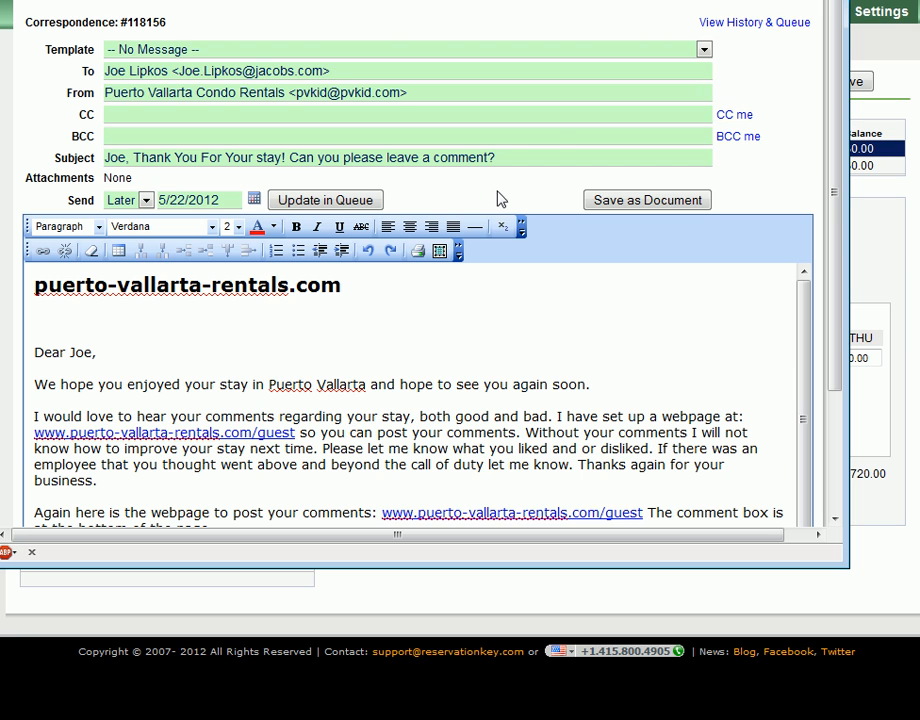
{"action": "left_click", "coordinate": [757, 23]}
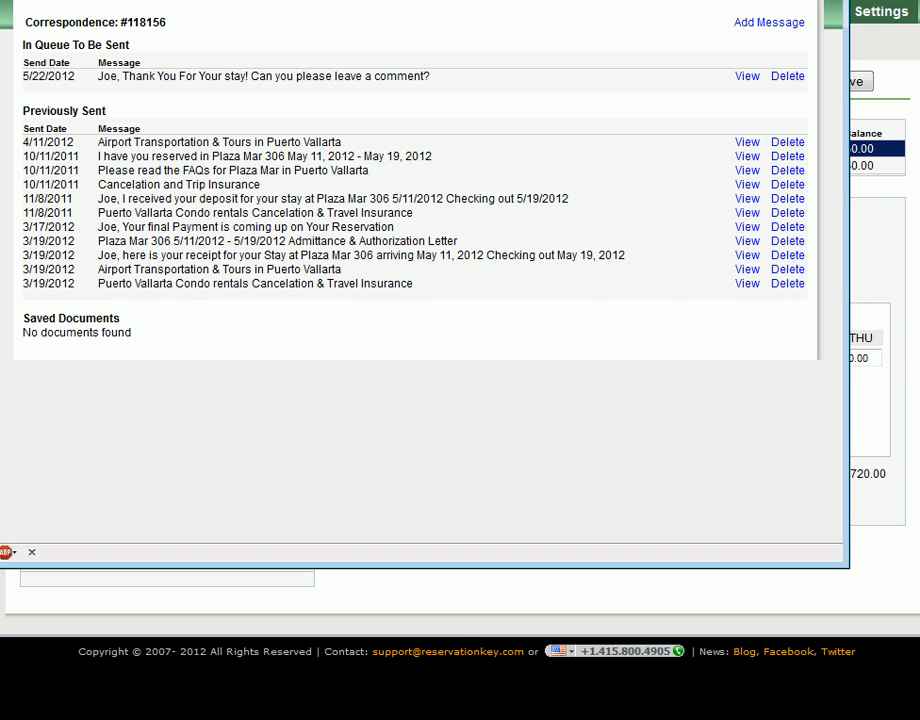
{"action": "key", "text": "ctrl+w"}
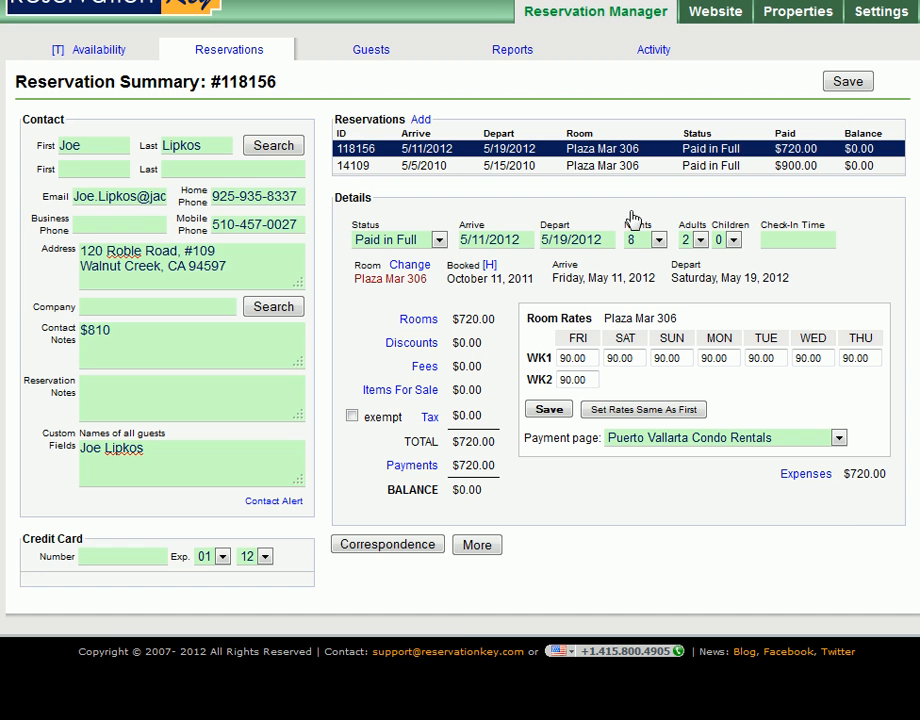
- Show the quick-send recipient option for the "Payment is Due on Your Reservation Request" template, then collapse it without sending
{"action": "left_click", "coordinate": [405, 549]}
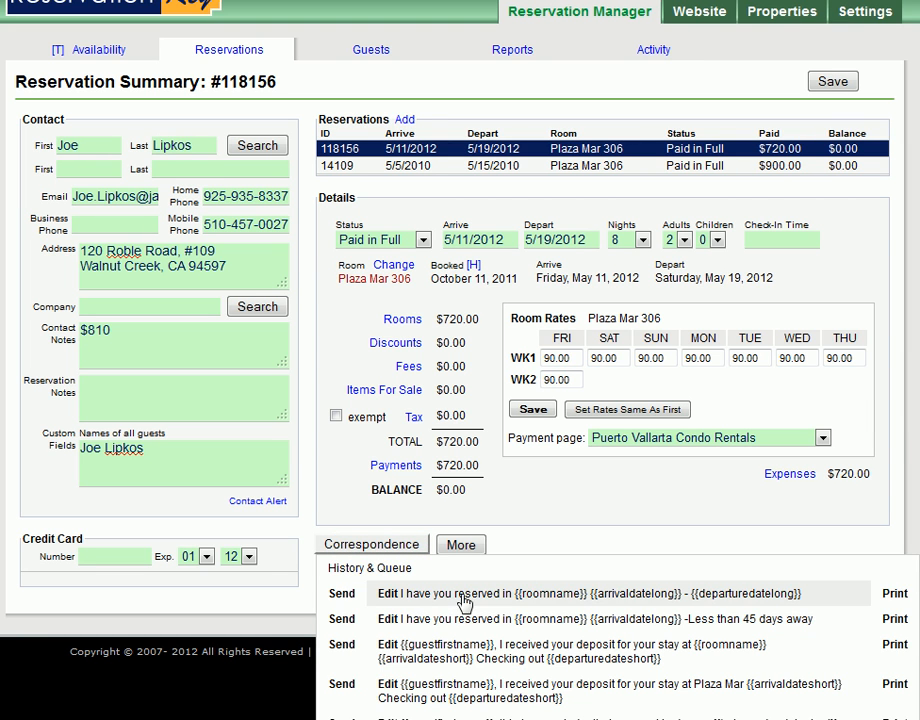
{"action": "scroll", "coordinate": [524, 558], "scroll_direction": "down", "scroll_amount": 5}
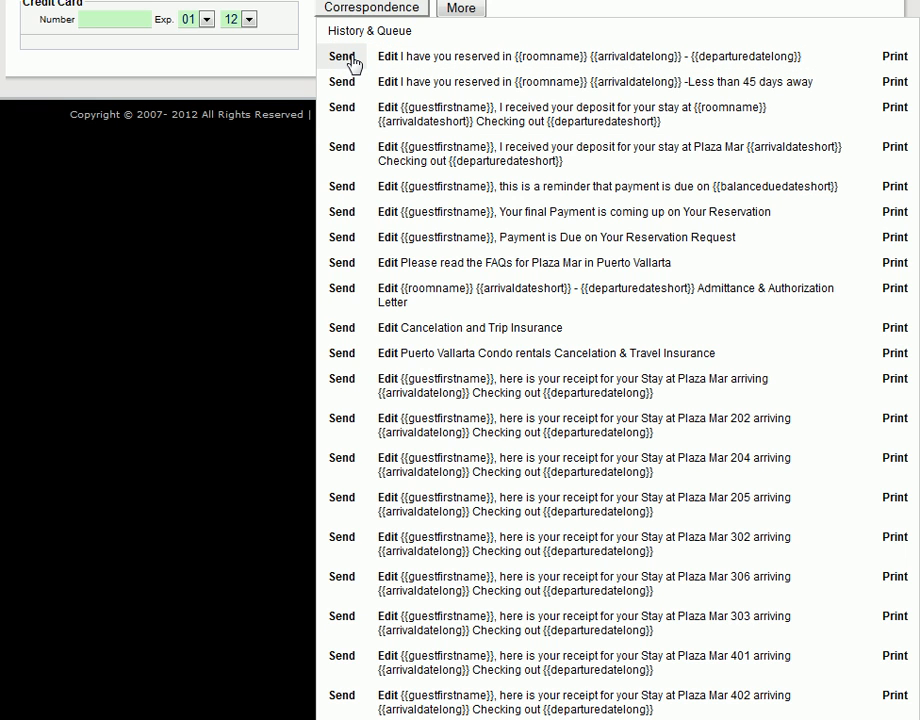
{"action": "left_click", "coordinate": [341, 240]}
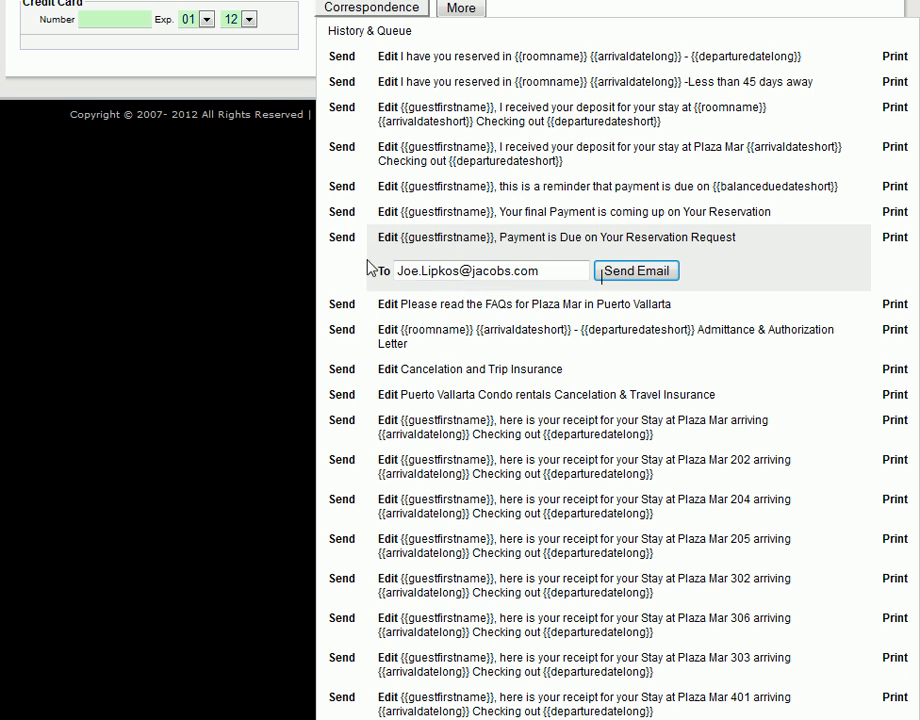
{"action": "left_click", "coordinate": [343, 238]}
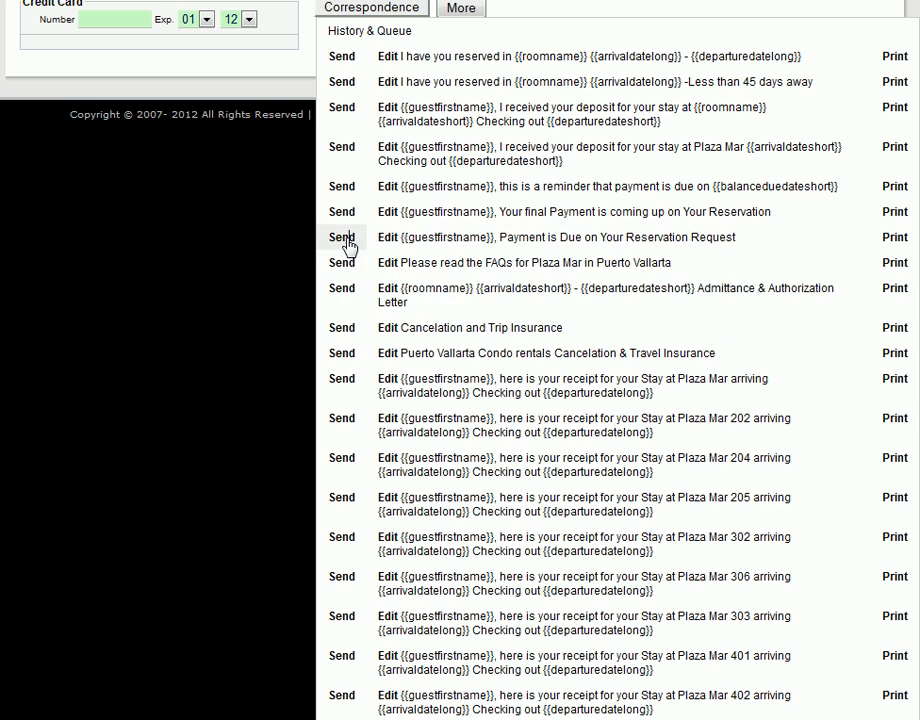
- View the printable version of the "Payment is Due on Your Reservation Request" message, cancel printing and close its window
{"action": "left_click", "coordinate": [889, 238]}
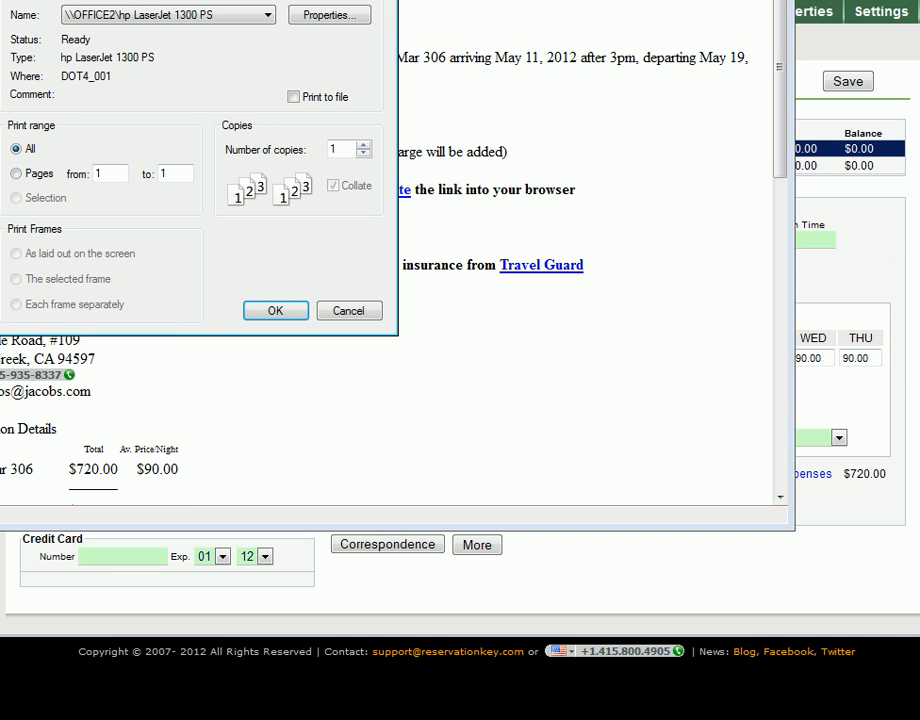
{"action": "left_click", "coordinate": [393, 398]}
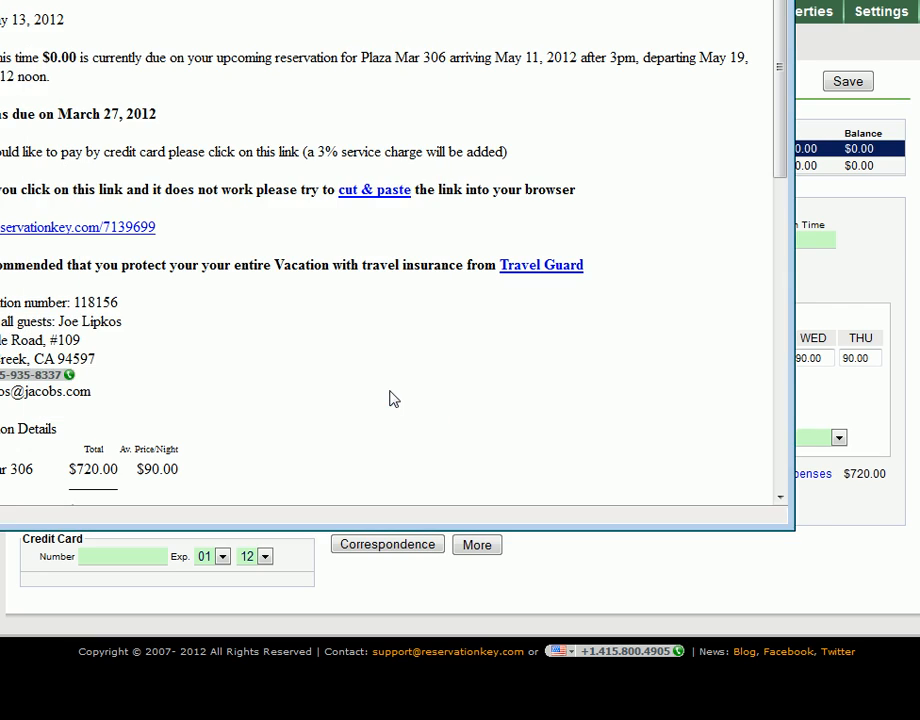
{"action": "left_click_drag", "start_coordinate": [909, 123], "coordinate": [913, 94]}
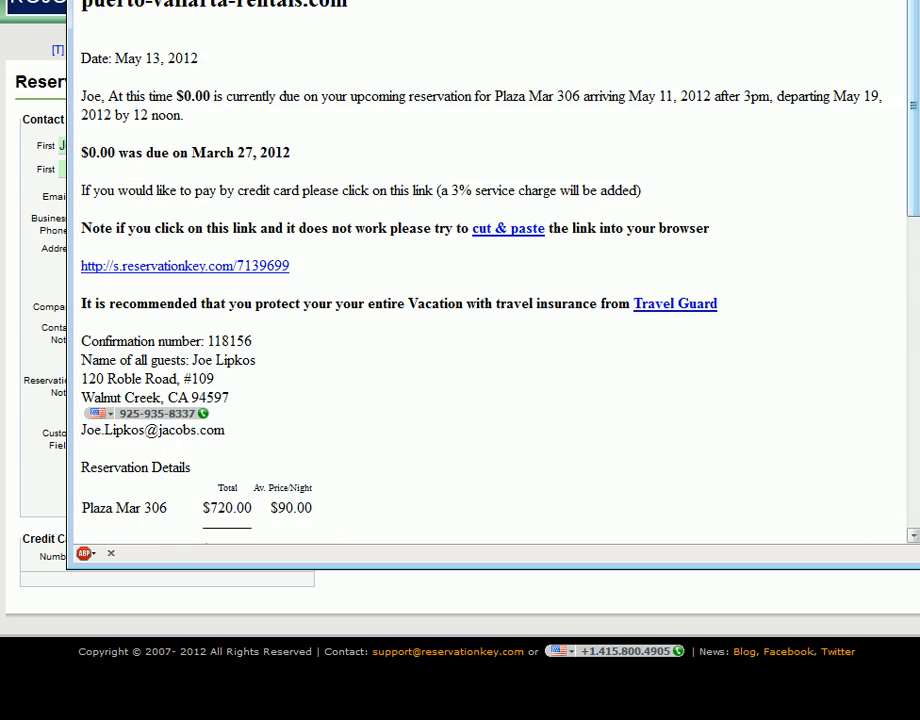
{"action": "key", "text": "ctrl+w"}
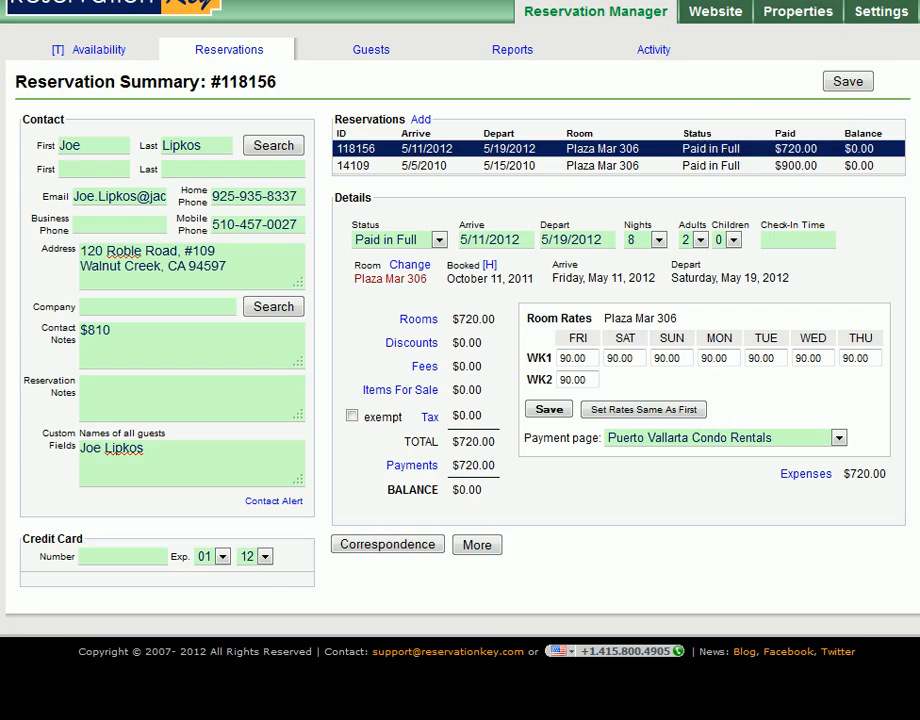
- Open the Plaza Mar 303 stay receipt template for editing and review its message body
{"action": "left_click", "coordinate": [421, 546]}
{"action": "scroll", "coordinate": [533, 567], "scroll_direction": "down", "scroll_amount": 3}
{"action": "scroll", "coordinate": [533, 567], "scroll_direction": "down", "scroll_amount": 5}
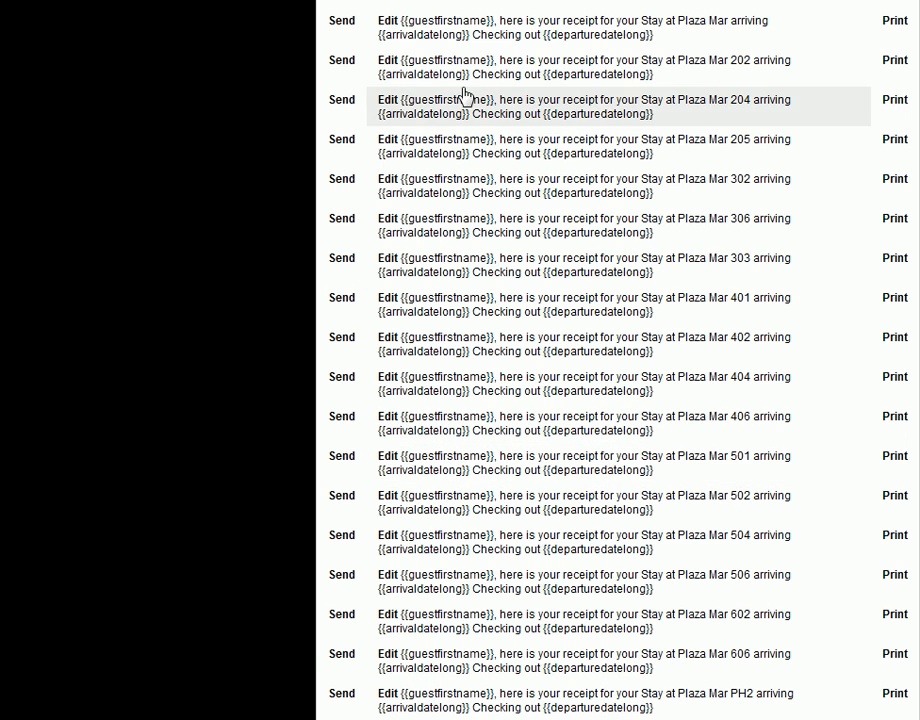
{"action": "left_click", "coordinate": [463, 268]}
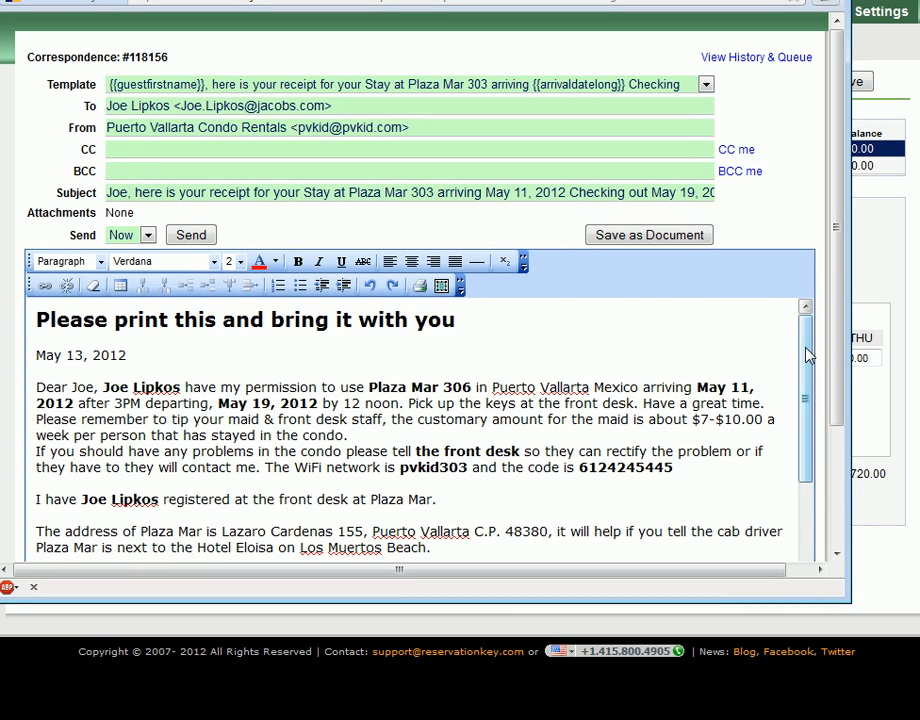
{"action": "left_click_drag", "start_coordinate": [810, 355], "coordinate": [807, 493]}
{"action": "left_click", "coordinate": [400, 490]}
{"action": "scroll", "coordinate": [400, 490], "scroll_direction": "up", "scroll_amount": 5}
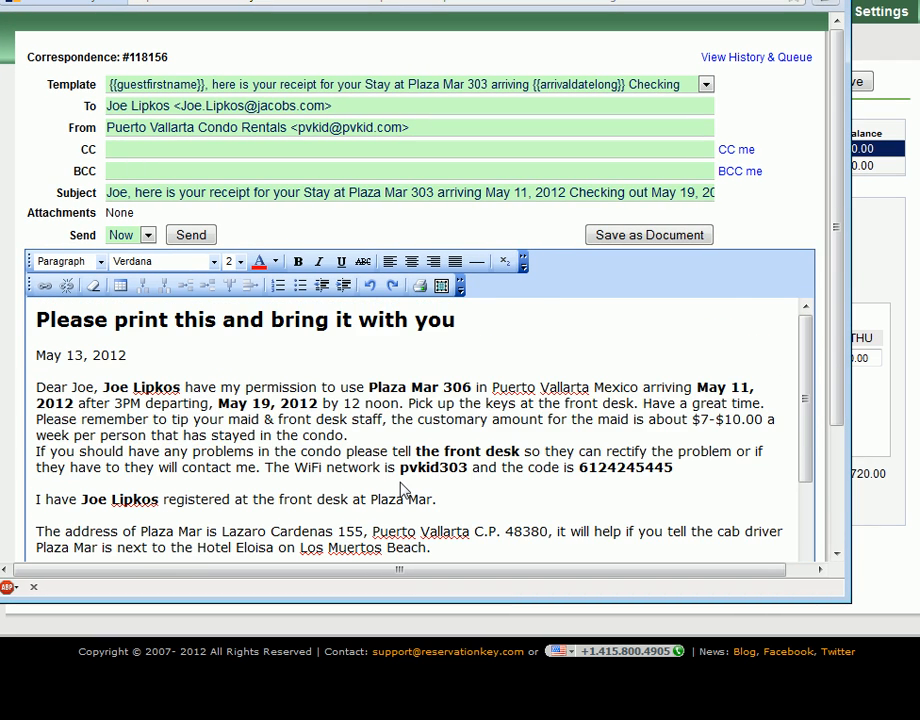
{"action": "left_click_drag", "start_coordinate": [382, 403], "coordinate": [448, 440]}
{"action": "left_click", "coordinate": [449, 440]}
- Set the receipt message's send option to Later with the date 05/24/2012
{"action": "left_click", "coordinate": [147, 235]}
{"action": "left_click", "coordinate": [141, 267]}
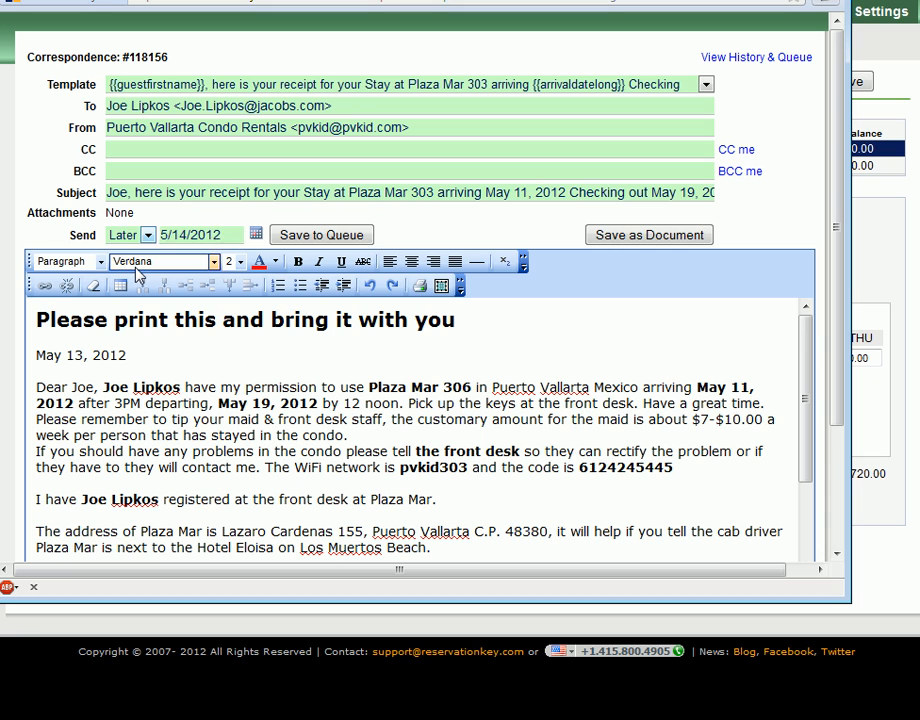
{"action": "left_click", "coordinate": [256, 234]}
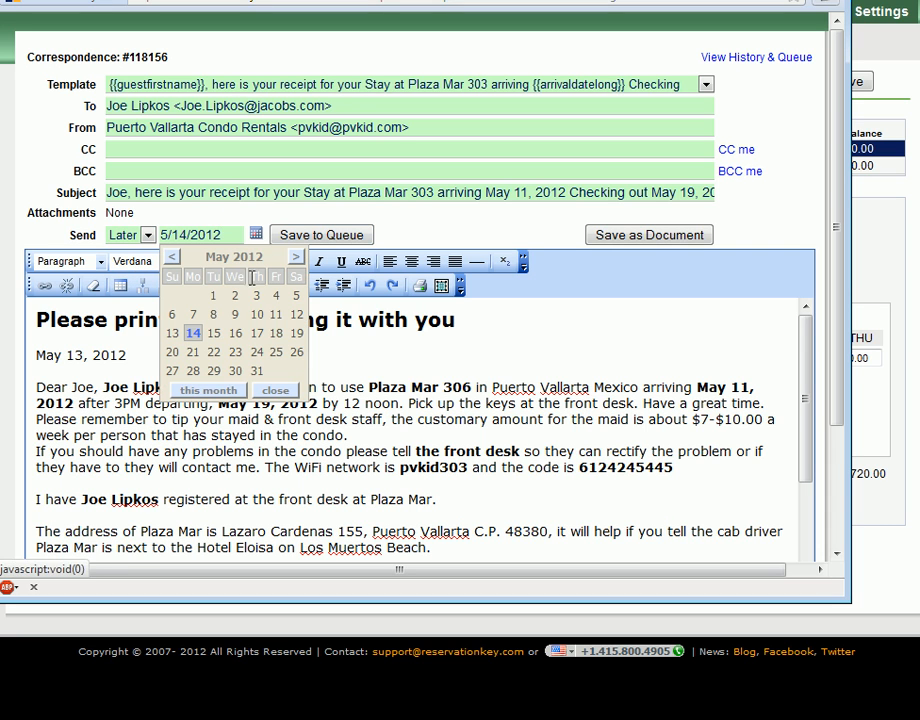
{"action": "left_click", "coordinate": [257, 352]}
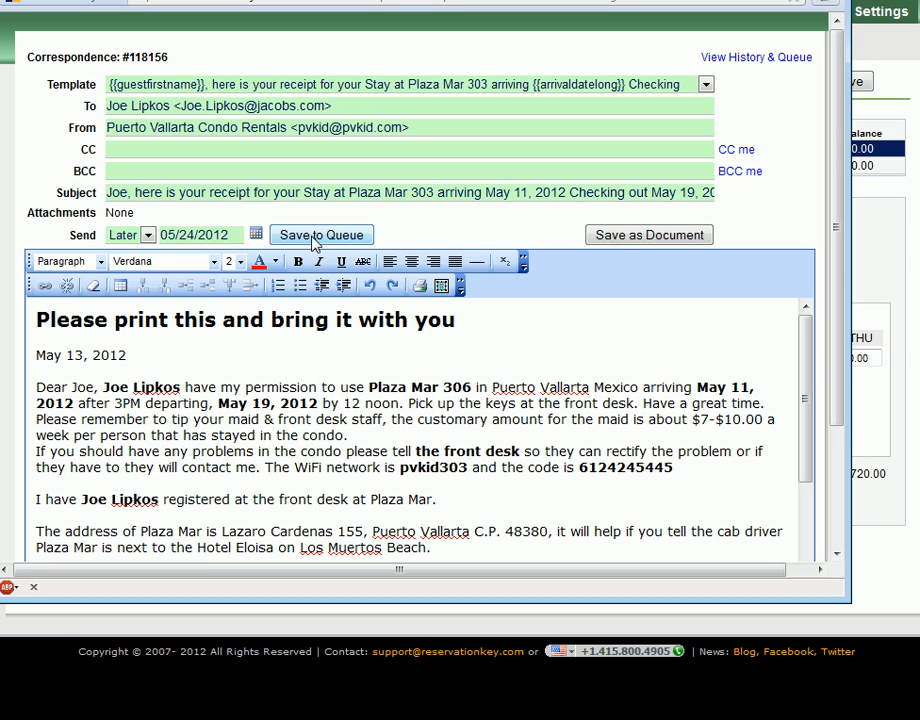
- Switch the message template to the stay receipt for Selva Romantica Casa Dante
{"action": "left_click", "coordinate": [706, 84]}
{"action": "left_click_drag", "start_coordinate": [707, 150], "coordinate": [706, 345]}
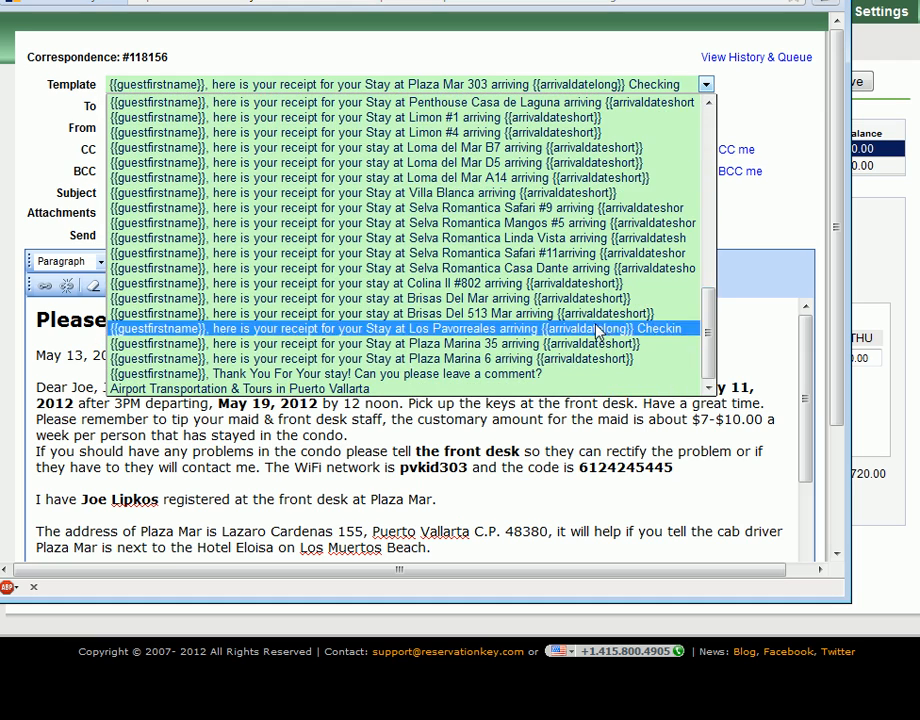
{"action": "left_click", "coordinate": [576, 268]}
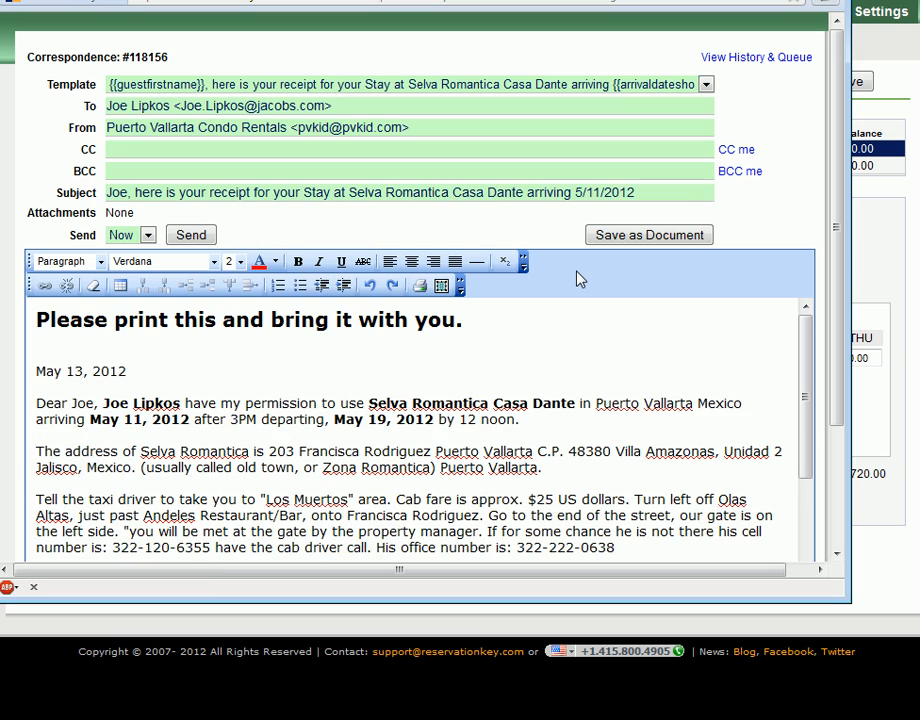
{"action": "left_click_drag", "start_coordinate": [810, 405], "coordinate": [828, 333]}
- Change the template to the "I have you reserved" message marked "Less than 45 days away" and review its body
{"action": "left_click", "coordinate": [705, 84]}
{"action": "scroll", "coordinate": [595, 148], "scroll_direction": "up", "scroll_amount": 10}
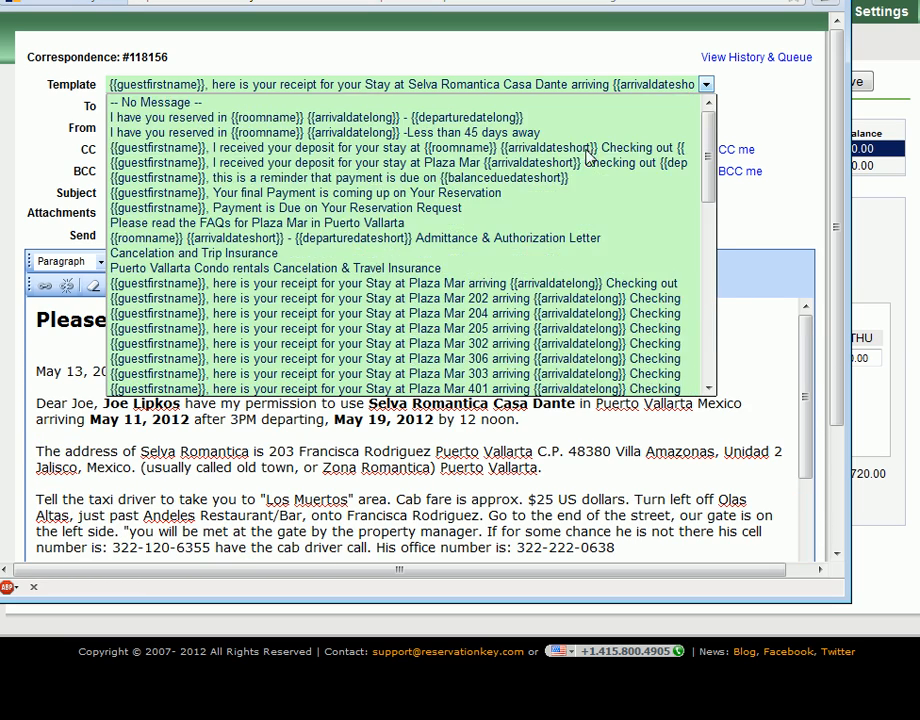
{"action": "left_click", "coordinate": [488, 128]}
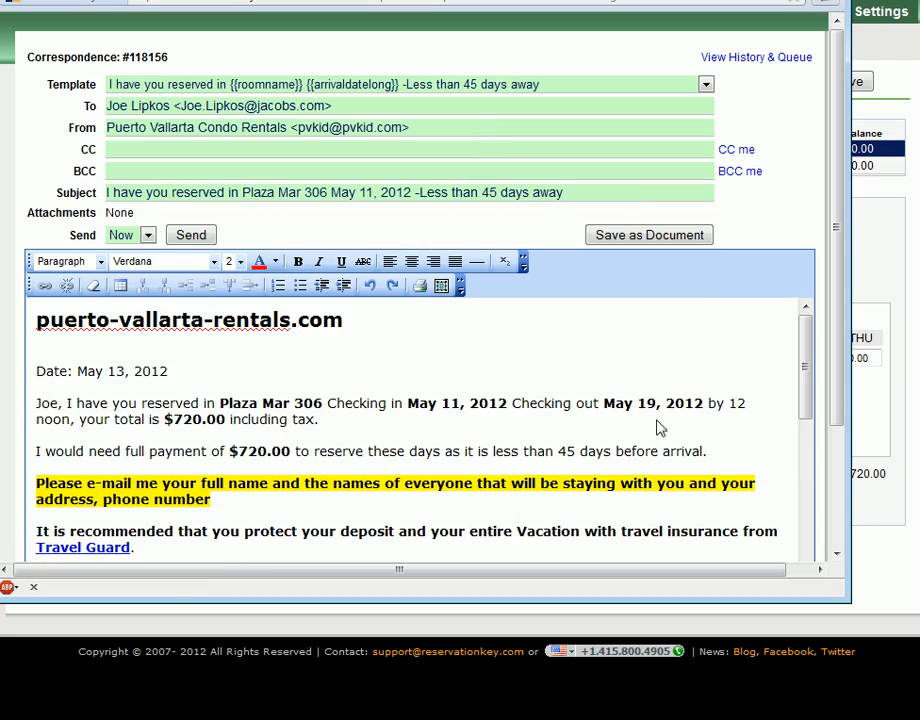
{"action": "left_click_drag", "start_coordinate": [806, 345], "coordinate": [799, 485]}
{"action": "left_click_drag", "start_coordinate": [736, 478], "coordinate": [576, 495]}
{"action": "left_click", "coordinate": [593, 498]}
{"action": "left_click_drag", "start_coordinate": [803, 462], "coordinate": [806, 370]}
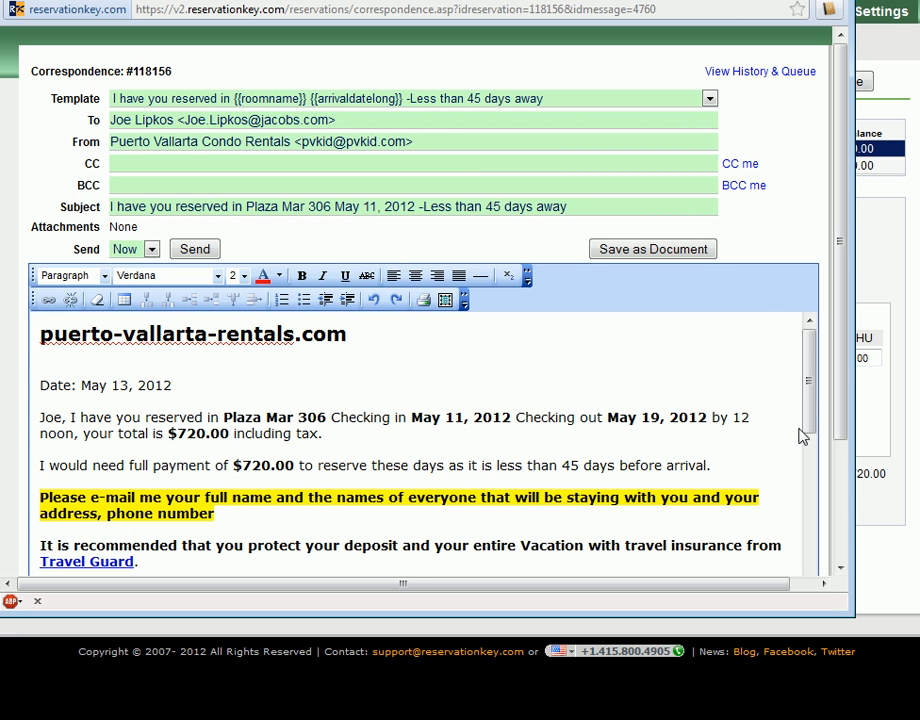
{"action": "mouse_move", "coordinate": [807, 378]}
{"action": "left_mouse_down"}
{"action": "mouse_move", "coordinate": [813, 518]}
{"action": "mouse_move", "coordinate": [810, 357]}
{"action": "left_mouse_up"}
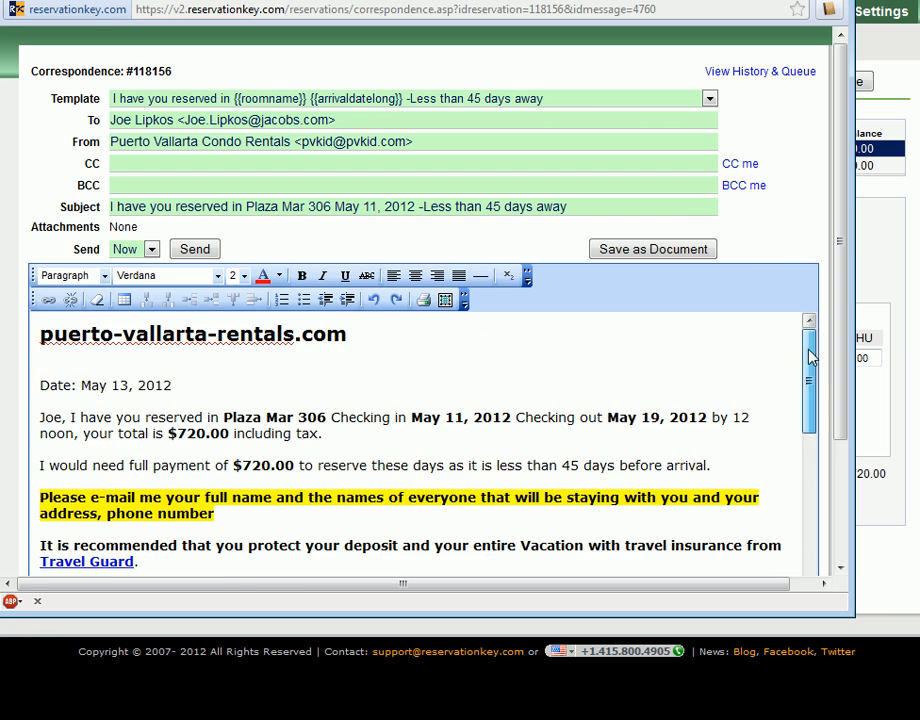
- Move the correspondence window down until its title bar sits just below the guest's reservations list
{"action": "left_click_drag", "start_coordinate": [617, 0], "coordinate": [624, 0]}
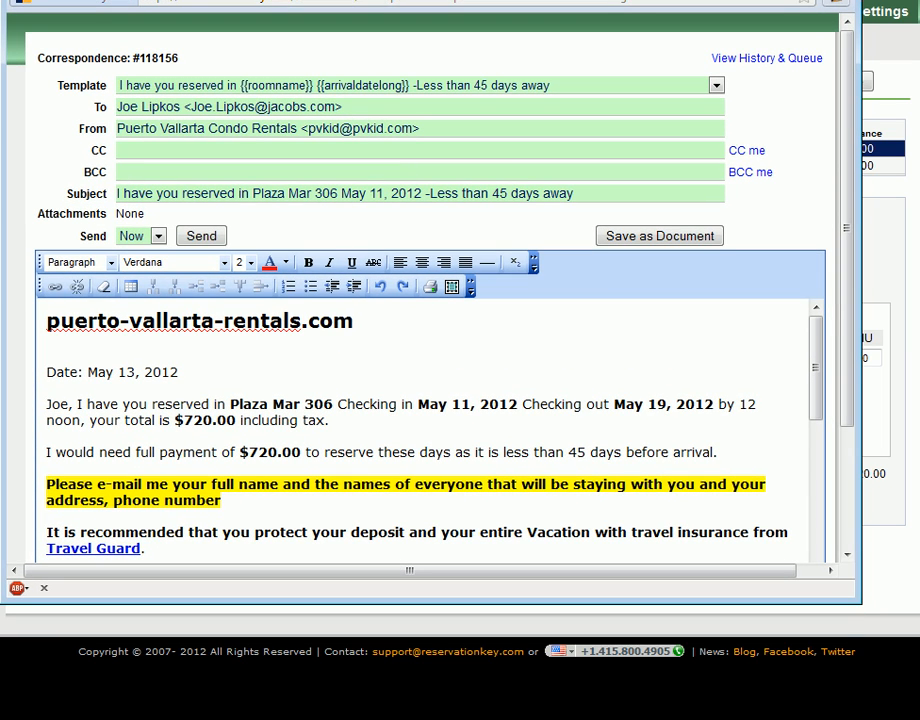
{"action": "mouse_move", "coordinate": [620, 0]}
{"action": "left_mouse_down"}
{"action": "mouse_move", "coordinate": [637, 0]}
{"action": "mouse_move", "coordinate": [618, 0]}
{"action": "mouse_move", "coordinate": [626, 13]}
{"action": "left_mouse_up"}
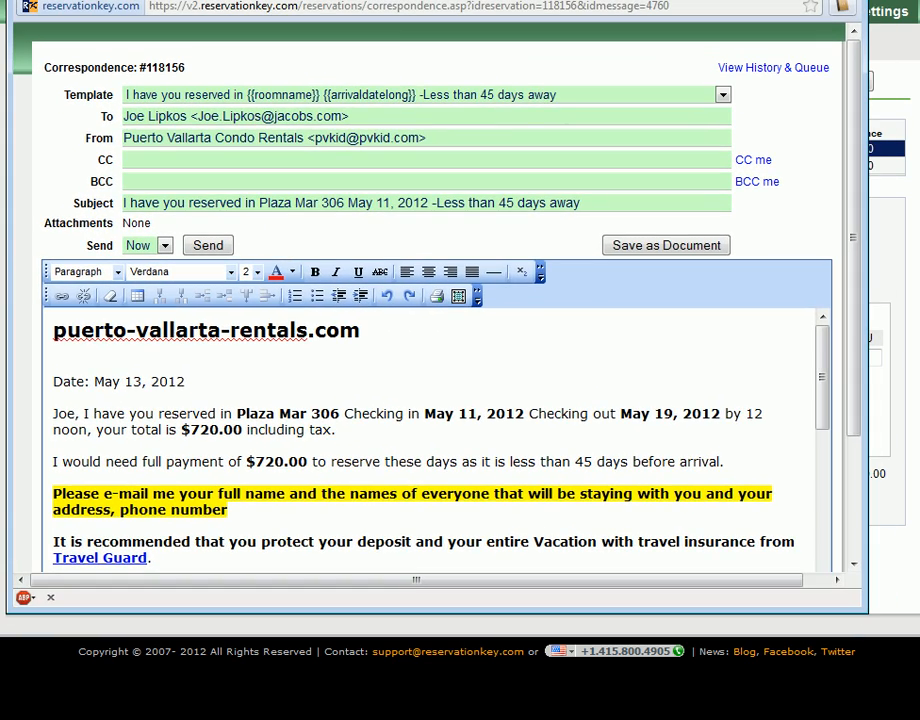
{"action": "left_click_drag", "start_coordinate": [443, 0], "coordinate": [437, 195]}
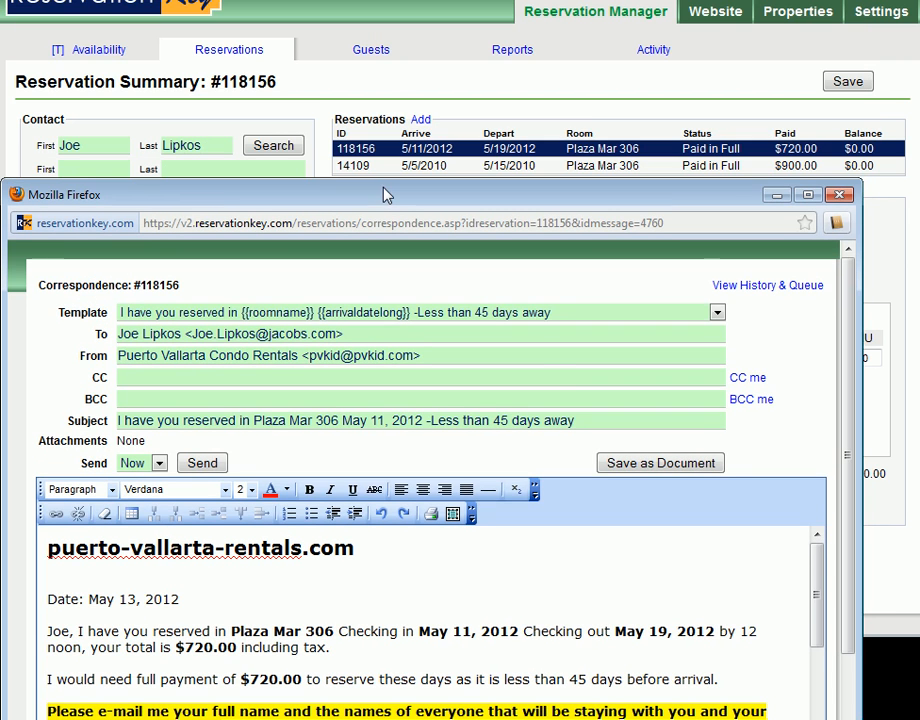
- Open the website's email templates and preview "I have you reserved in {{roomname}} {{arrivaldatelong}} - {{departuredatelong}}"
{"action": "left_click", "coordinate": [405, 80]}
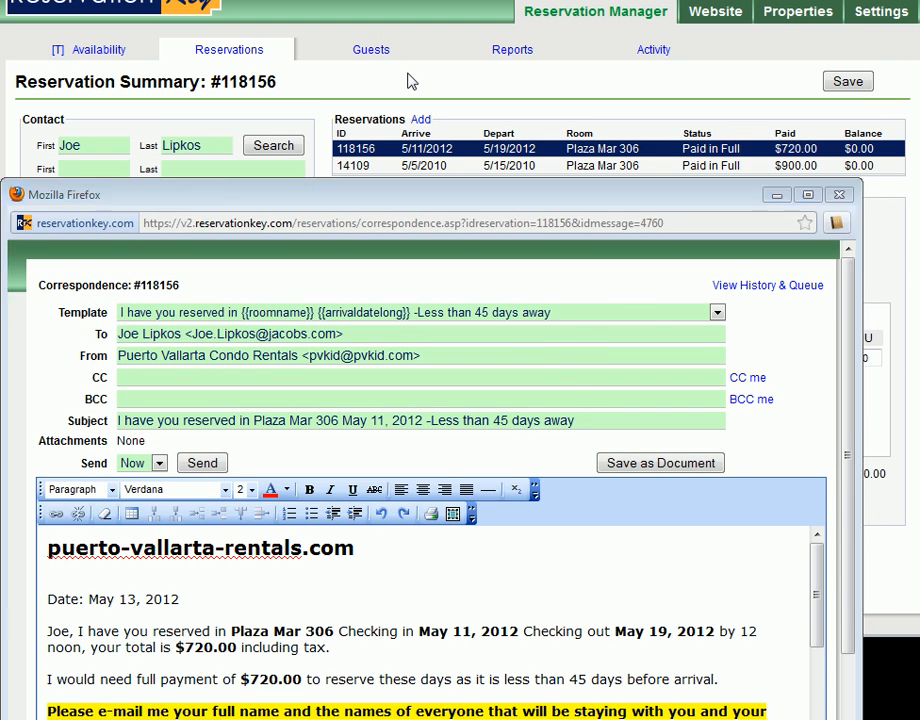
{"action": "mouse_move", "coordinate": [805, 25]}
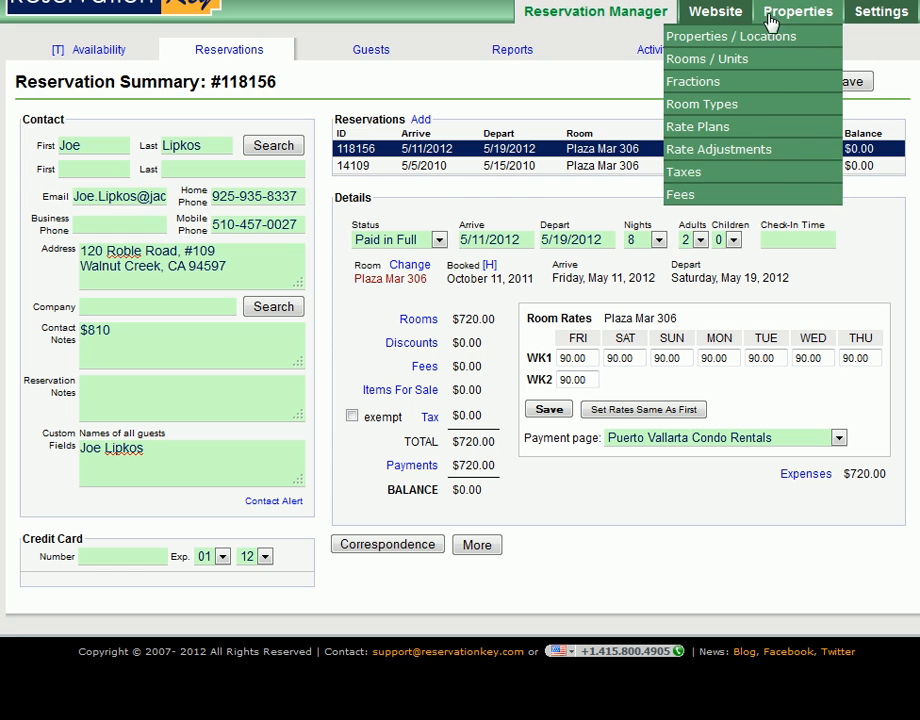
{"action": "mouse_move", "coordinate": [729, 15]}
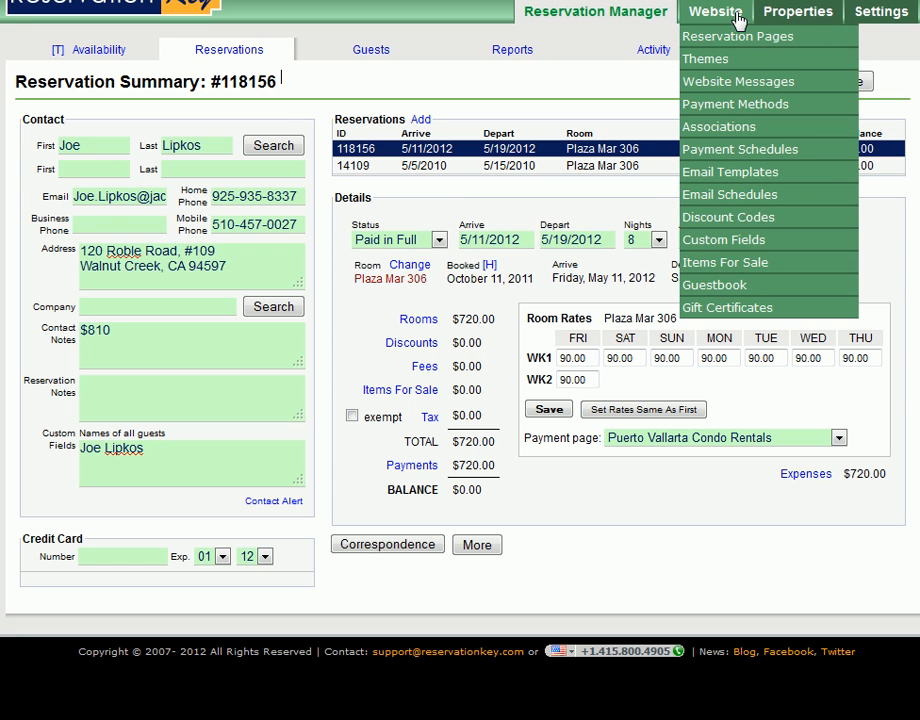
{"action": "left_click", "coordinate": [741, 174]}
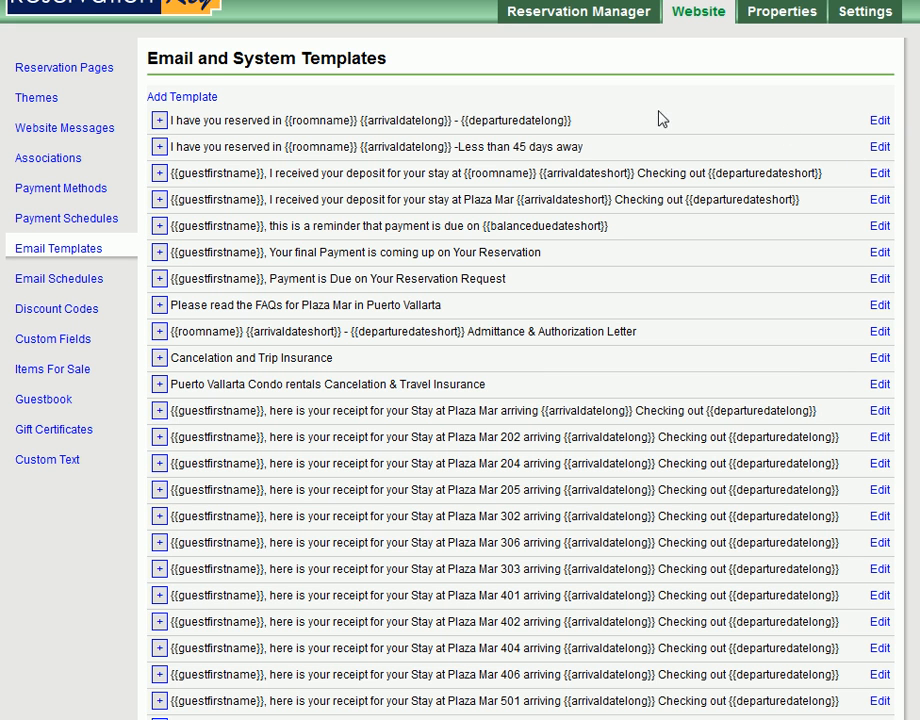
{"action": "left_click", "coordinate": [159, 120]}
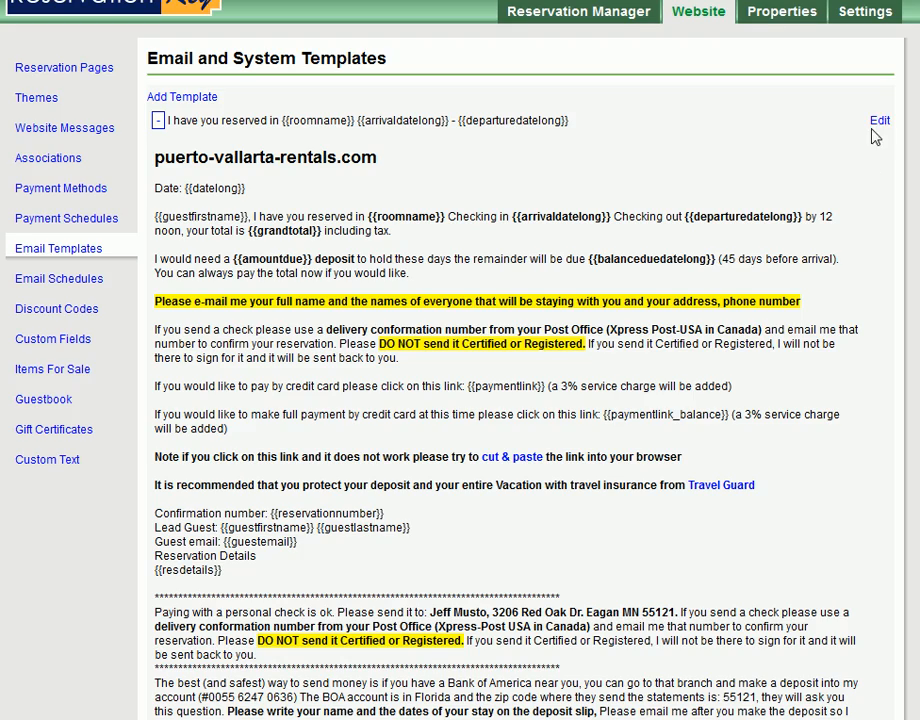
{"action": "scroll", "coordinate": [600, 274], "scroll_direction": "down", "scroll_amount": 3}
{"action": "scroll", "coordinate": [600, 270], "scroll_direction": "up", "scroll_amount": 3}
- Open the previewed template for editing, shifting the correspondence window aside to compare its message with the template source
{"action": "left_click", "coordinate": [879, 121]}
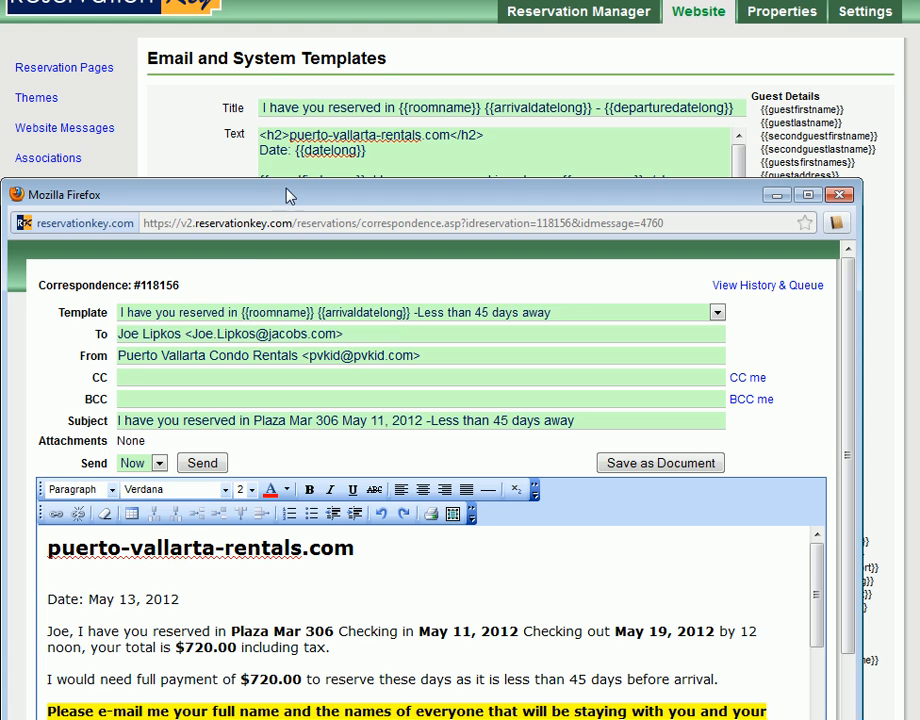
{"action": "left_click_drag", "start_coordinate": [288, 191], "coordinate": [379, 184]}
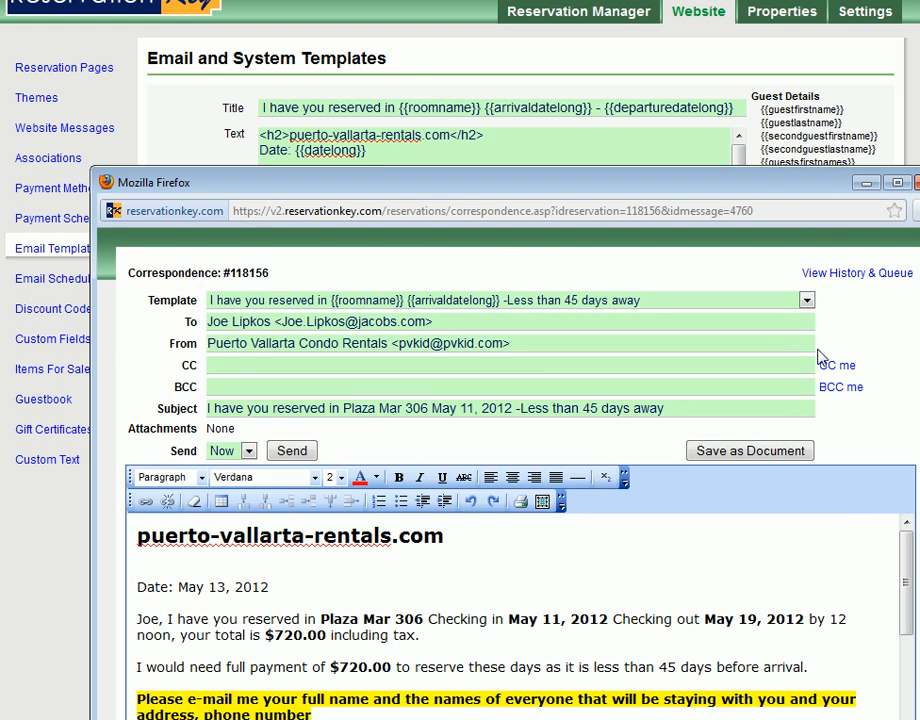
{"action": "left_click", "coordinate": [570, 141]}
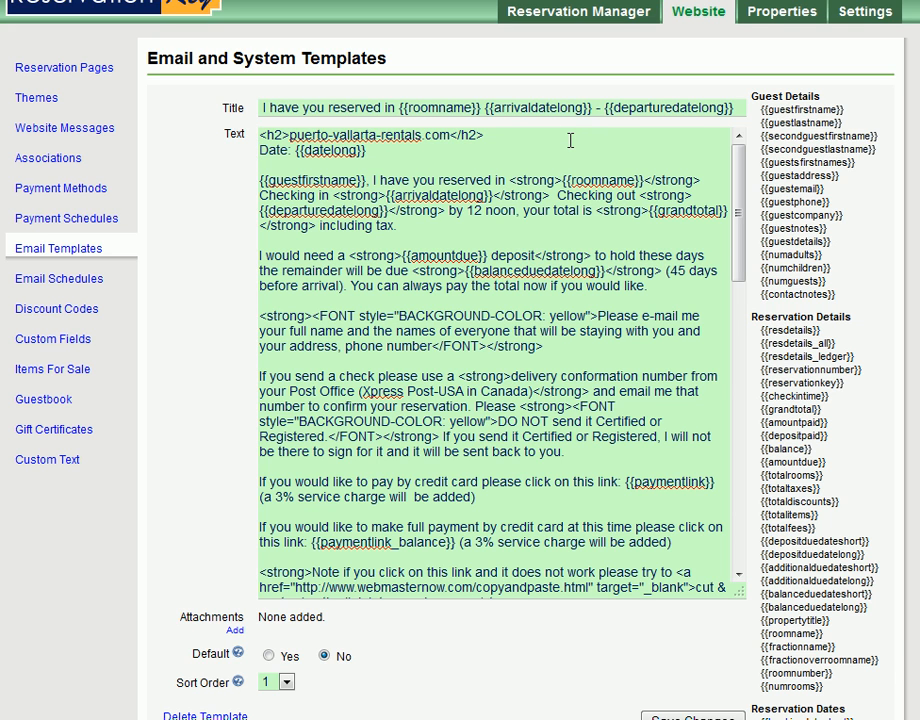
- Wrap the "Date: {{datelong}}" line of the template text in <div style="color:red"> and </div>
{"action": "type", "text": "<"}
{"action": "type", "text": "div style"}
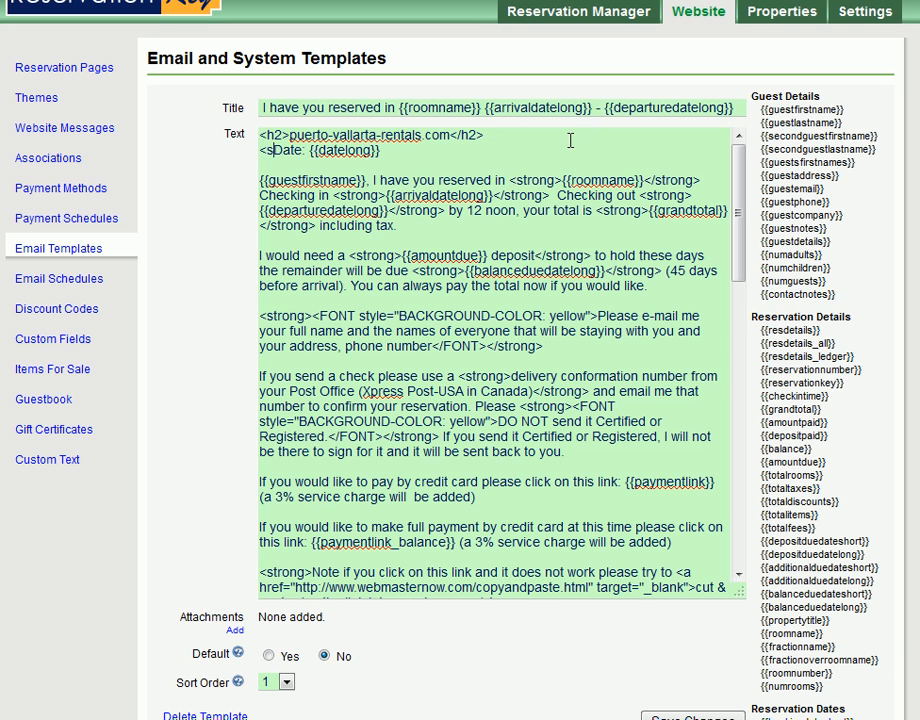
{"action": "type", "text": "=\"c\""}
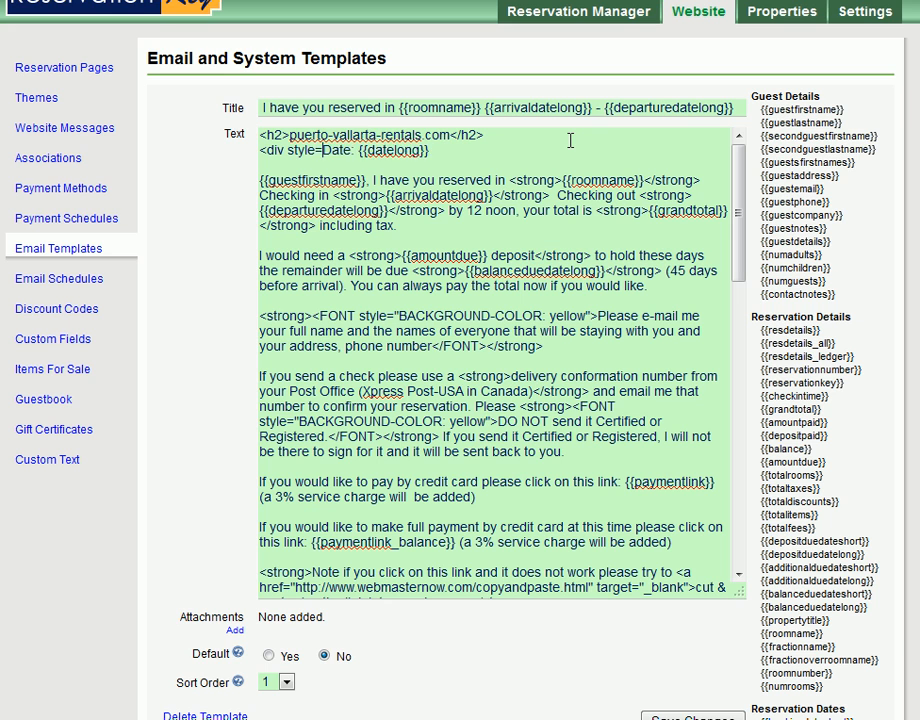
{"action": "key", "text": "Left"}
{"action": "type", "text": "color:red"}
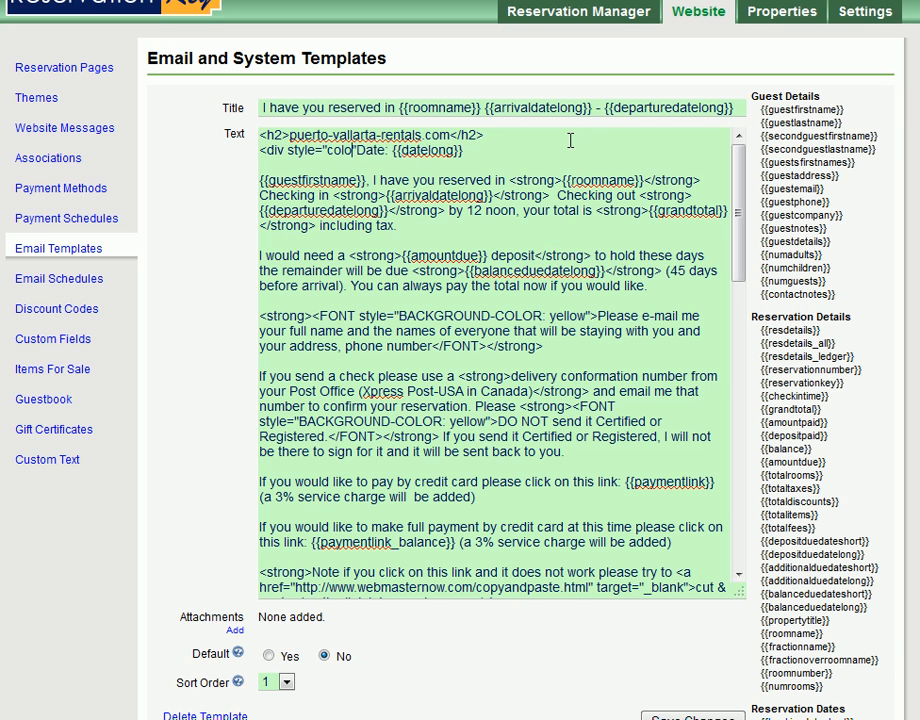
{"action": "key", "text": "Right"}
{"action": "type", "text": ">"}
{"action": "key", "text": "End"}
{"action": "type", "text": "</div>"}
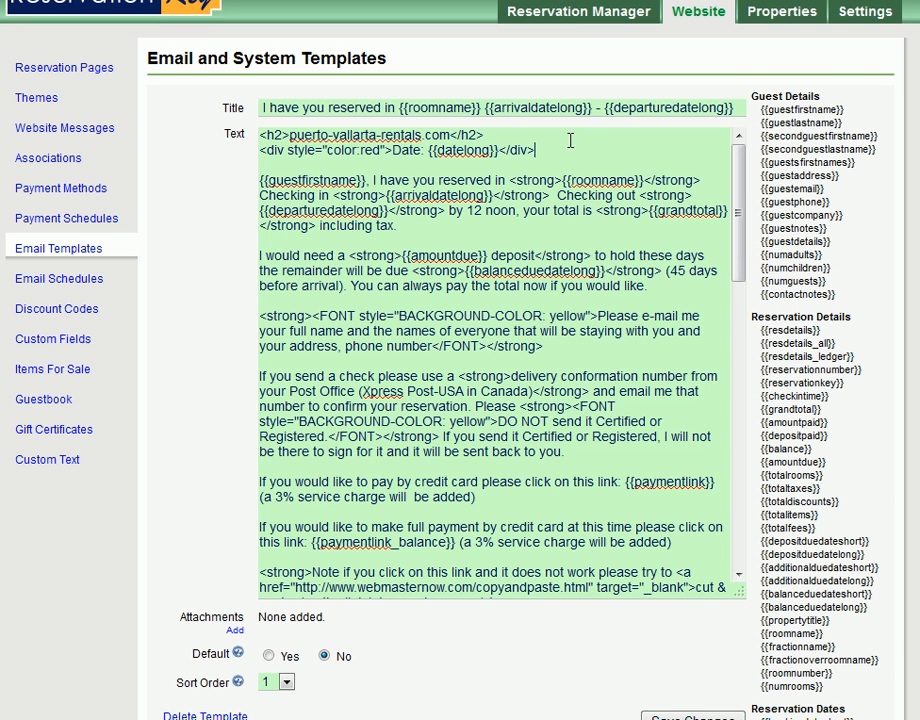
- Point out the <strong> tag before {{roomname}} in the source and save the template changes
{"action": "mouse_move", "coordinate": [739, 193]}
{"action": "left_mouse_down"}
{"action": "mouse_move", "coordinate": [730, 345]}
{"action": "mouse_move", "coordinate": [735, 170]}
{"action": "left_mouse_up"}
{"action": "left_click_drag", "start_coordinate": [509, 180], "coordinate": [563, 180]}
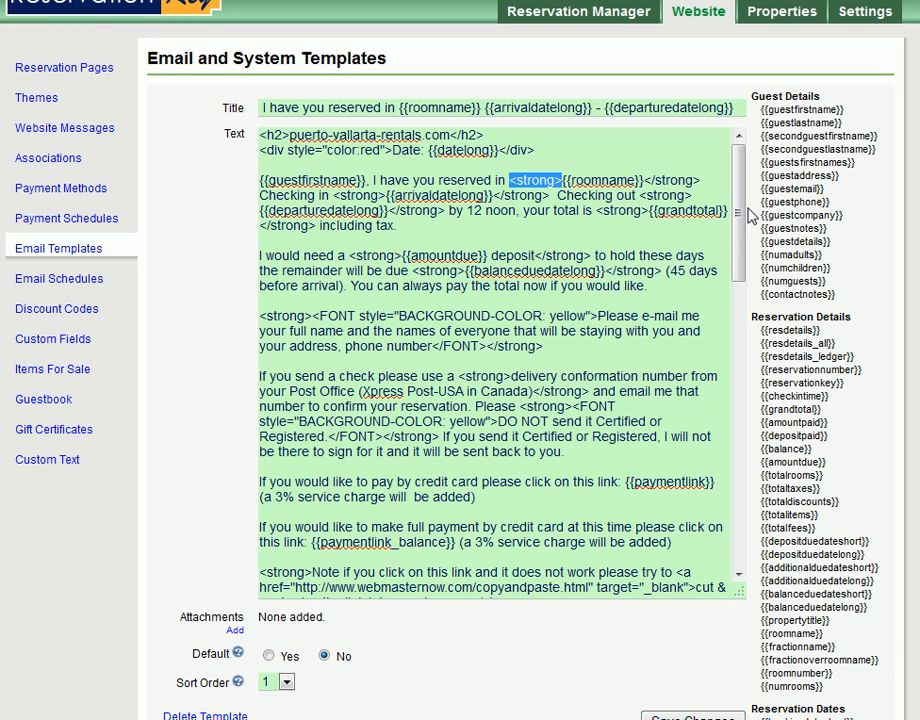
{"action": "left_click", "coordinate": [640, 452]}
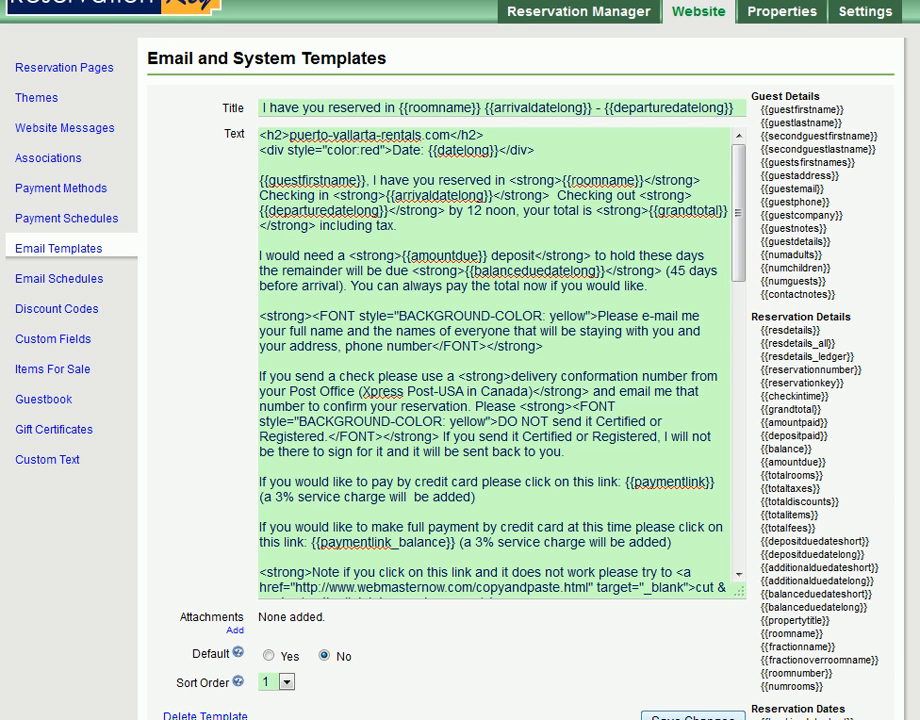
{"action": "left_click", "coordinate": [720, 716]}
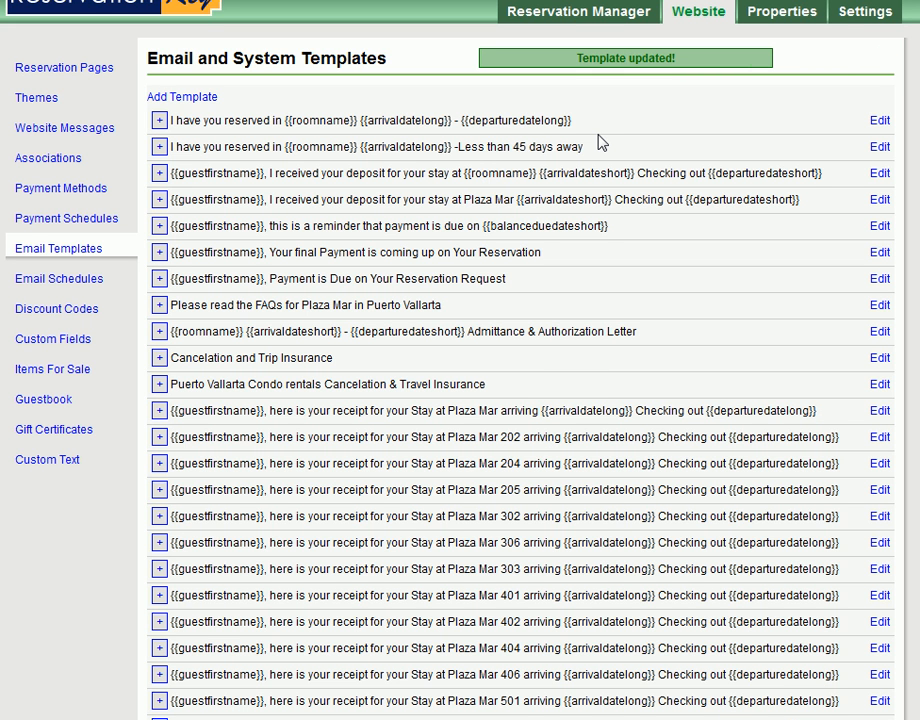
- Load the edited "I have you reserved" template with {{departuredatelong}} into the reservation's correspondence and check its date line
{"action": "key", "text": "alt+Tab"}
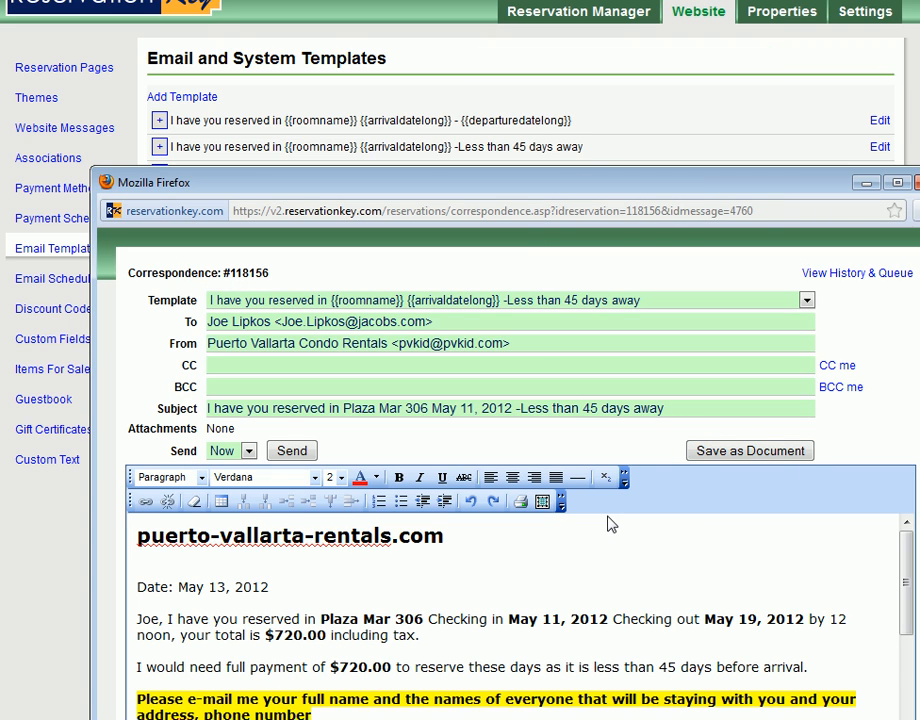
{"action": "left_click_drag", "start_coordinate": [485, 188], "coordinate": [471, 0]}
{"action": "left_click", "coordinate": [412, 381]}
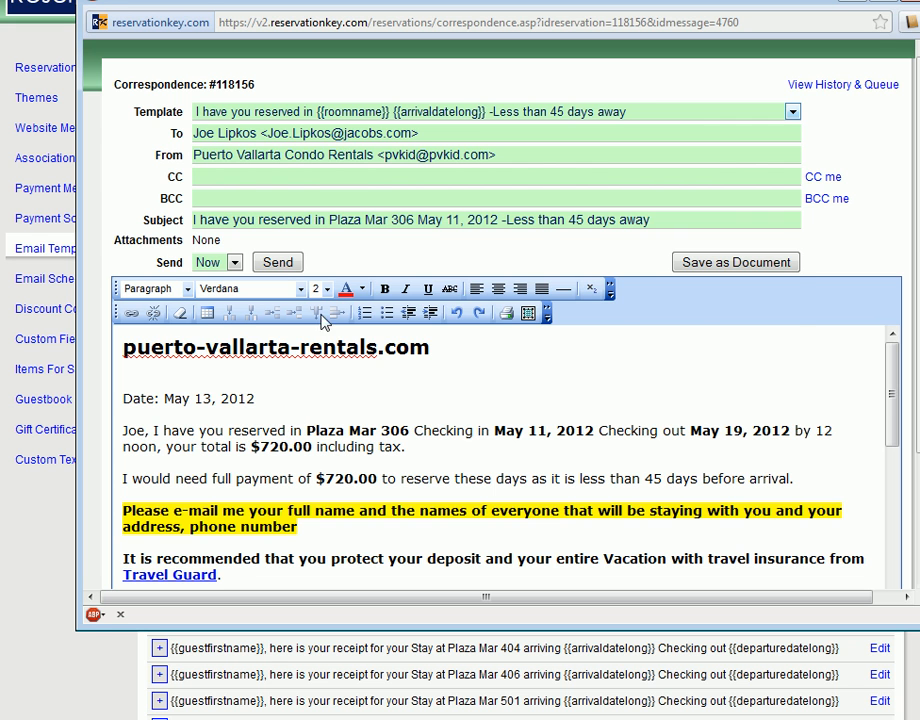
{"action": "left_click", "coordinate": [425, 112]}
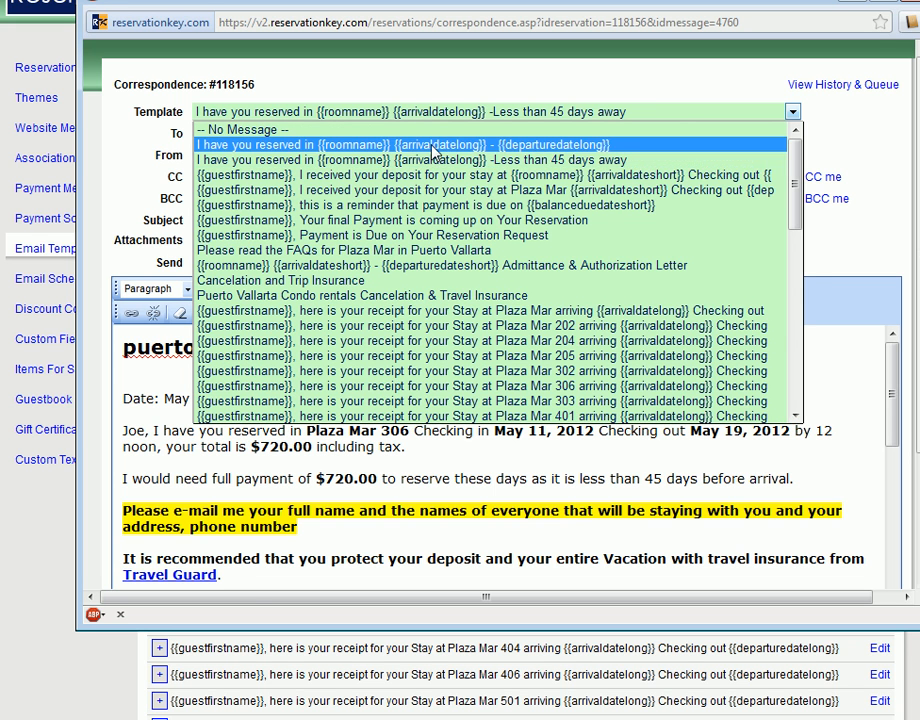
{"action": "left_click", "coordinate": [431, 146]}
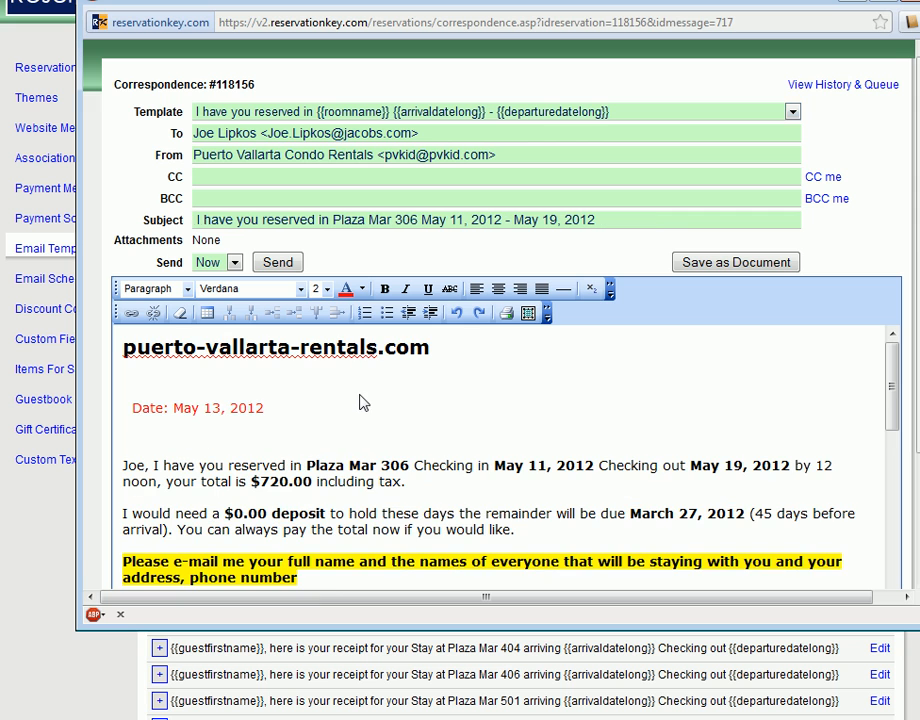
{"action": "left_click_drag", "start_coordinate": [279, 417], "coordinate": [127, 419]}
{"action": "left_click", "coordinate": [323, 446]}
- Reopen the edited template, add ";size:40px" after color:red in the Date line's style, and save it
{"action": "left_click_drag", "start_coordinate": [330, 2], "coordinate": [347, 289]}
{"action": "left_click", "coordinate": [768, 97]}
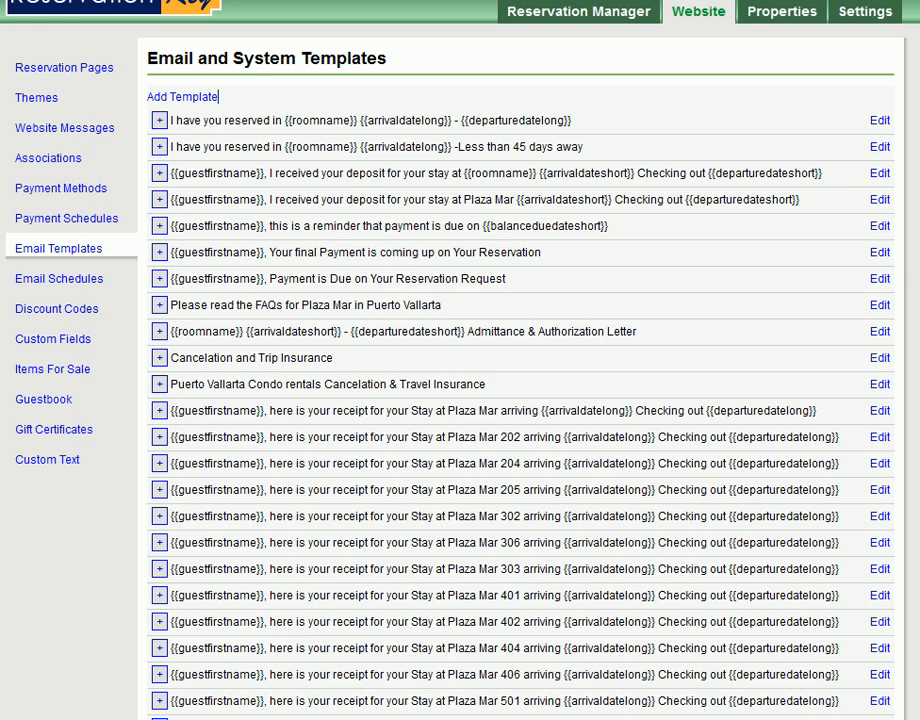
{"action": "left_click", "coordinate": [882, 123]}
{"action": "left_click", "coordinate": [371, 150]}
{"action": "type", "text": ";size:"}
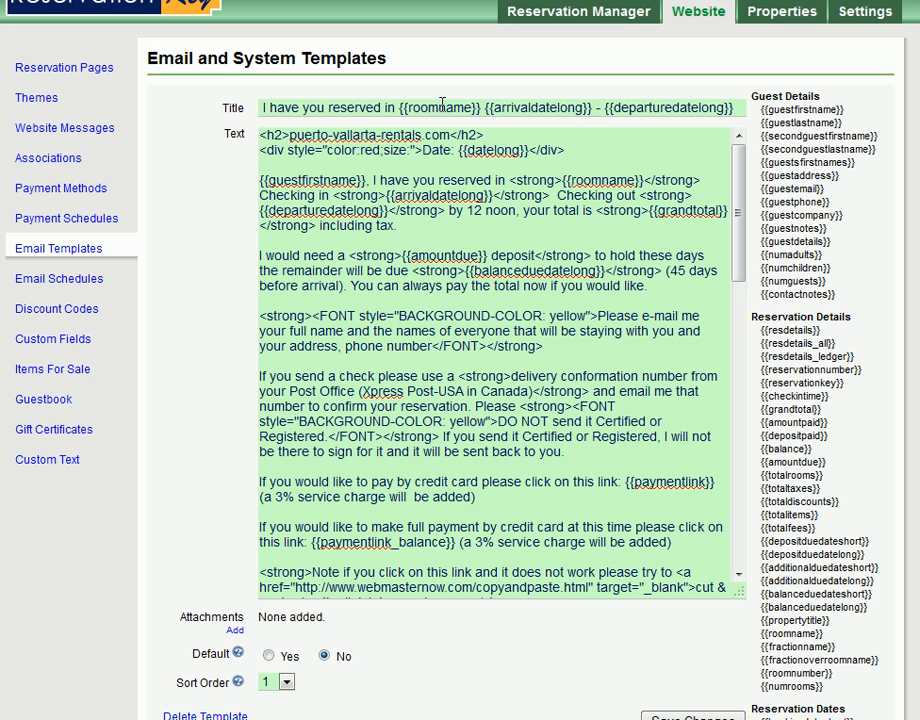
{"action": "type", "text": "40px"}
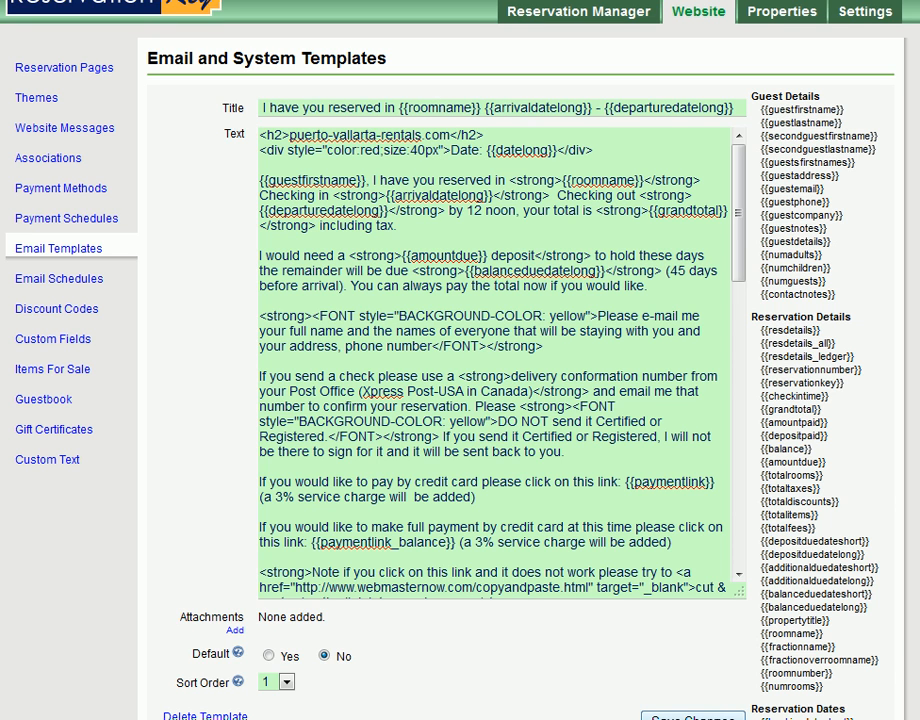
{"action": "left_click", "coordinate": [697, 716]}
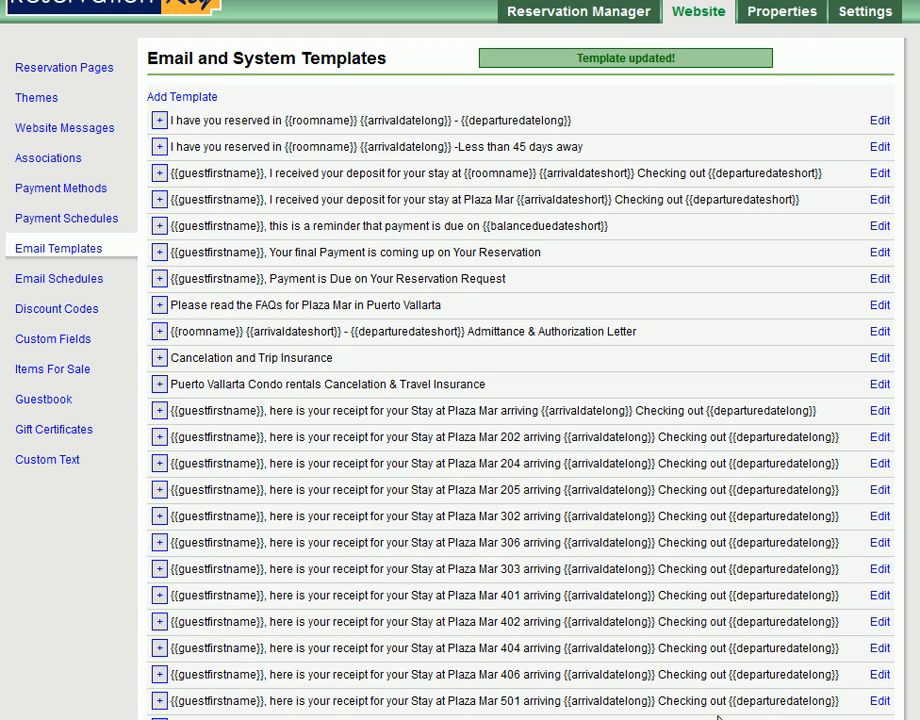
- Compare the date line in the correspondence message with the Date line's style in the template source
{"action": "key", "text": "alt+Tab"}
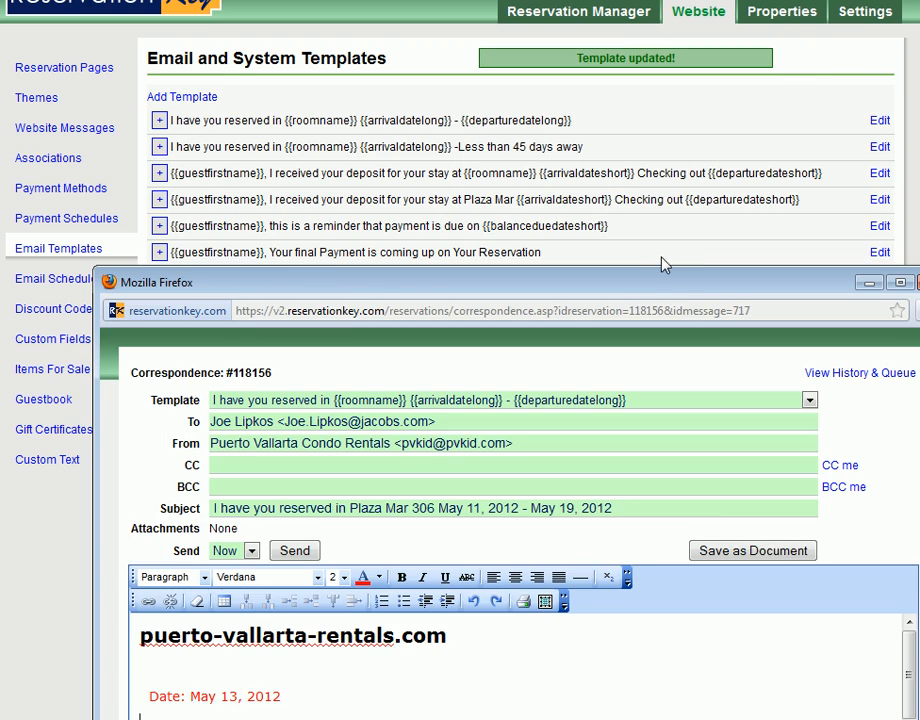
{"action": "left_click_drag", "start_coordinate": [628, 295], "coordinate": [643, 131]}
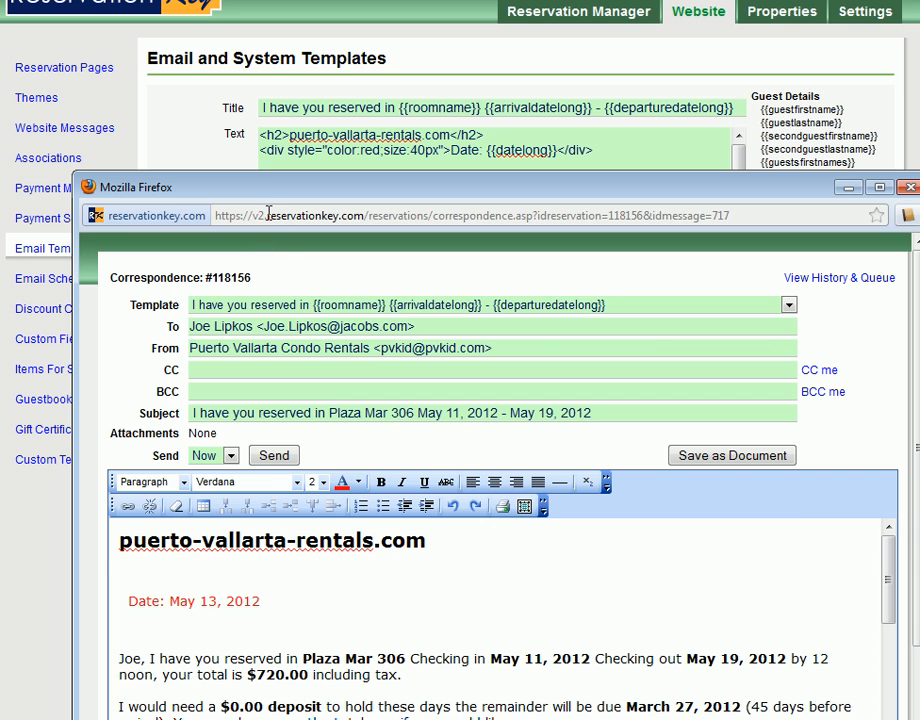
{"action": "left_click", "coordinate": [346, 149]}
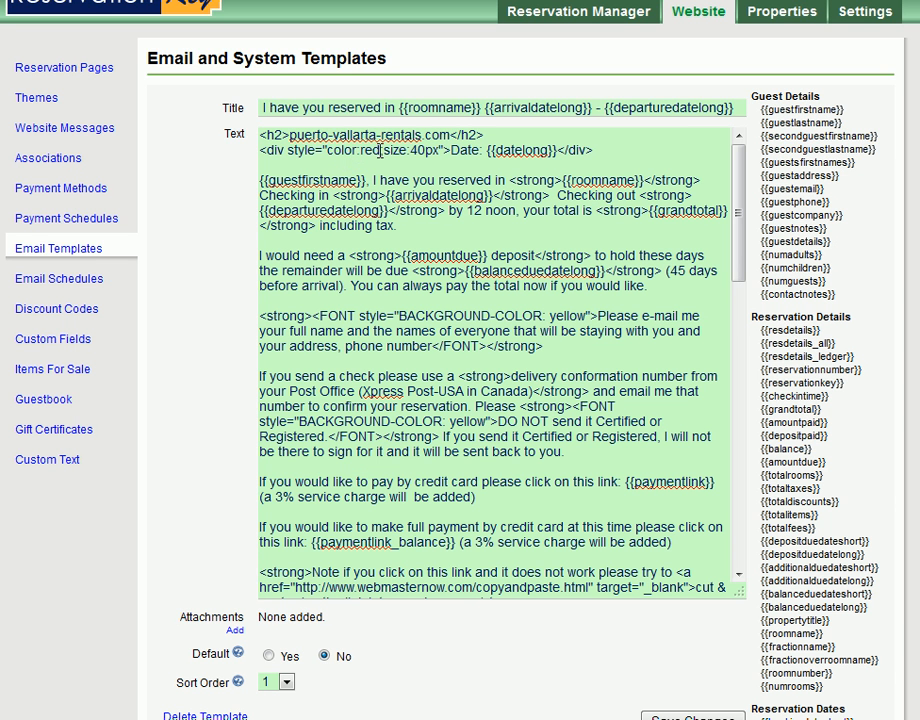
- Change the style property before 40px in the Date line to font-size and save the template
{"action": "left_click", "coordinate": [382, 149]}
{"action": "type", "text": ";font-"}
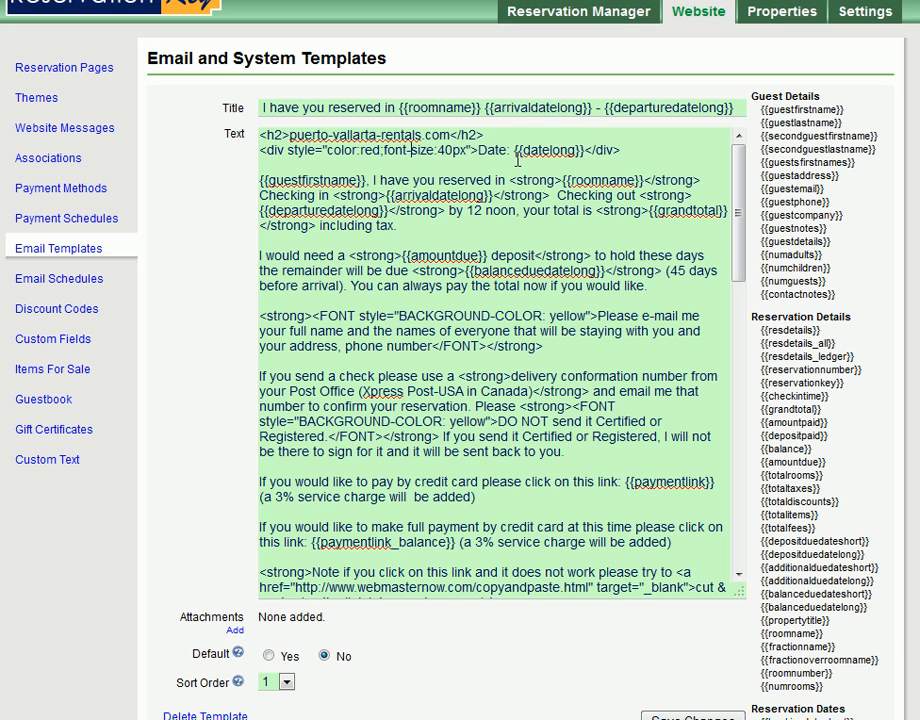
{"action": "left_click", "coordinate": [690, 717]}
- Check the date line's formatting in the correspondence message and close the correspondence window
{"action": "key", "text": "alt+Tab"}
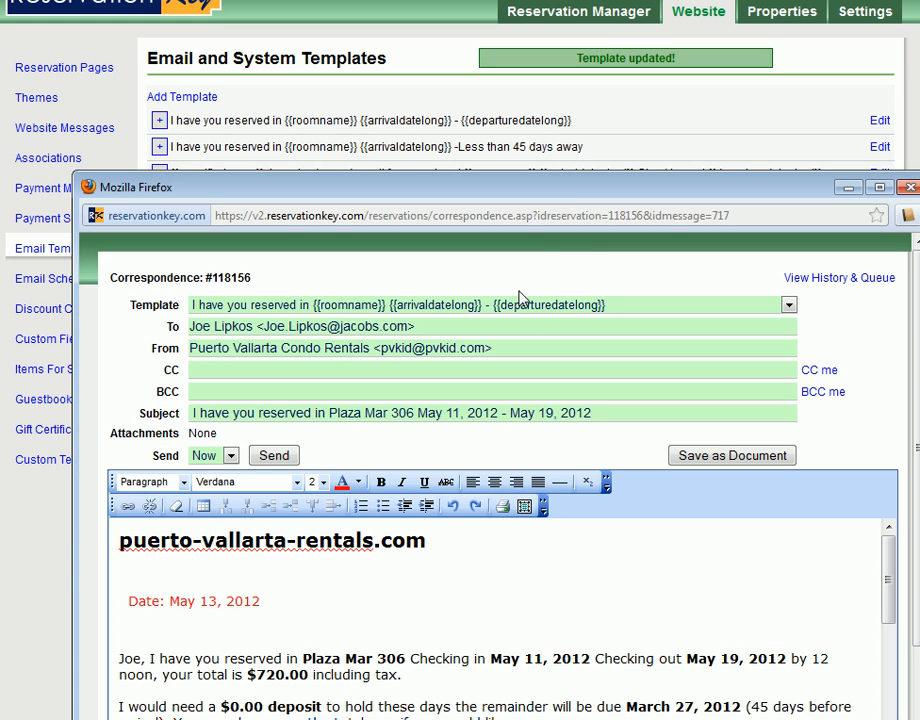
{"action": "left_click_drag", "start_coordinate": [506, 615], "coordinate": [276, 617]}
{"action": "left_click", "coordinate": [485, 617]}
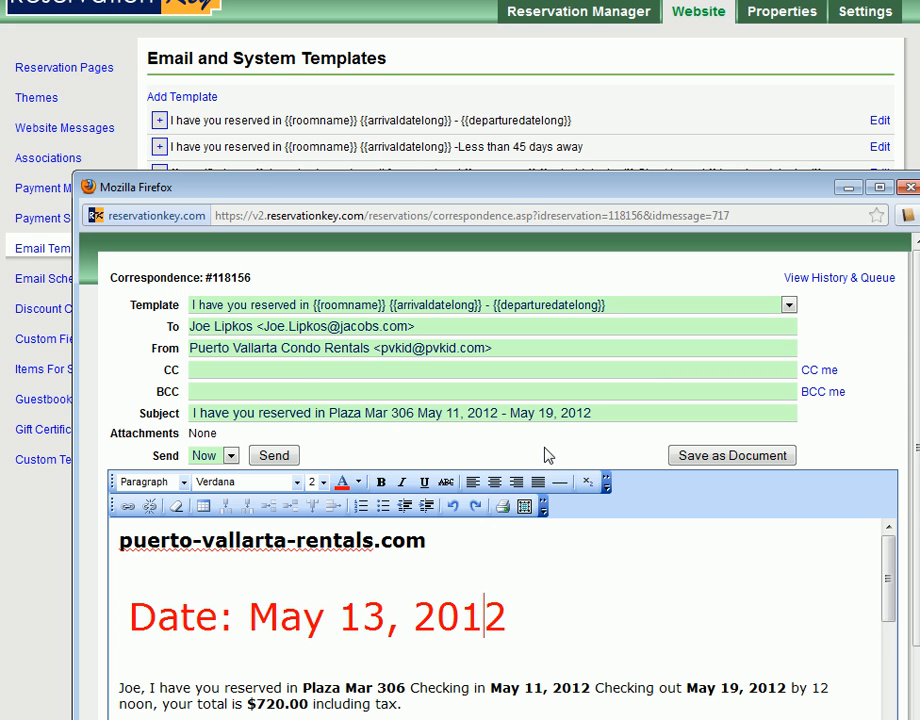
{"action": "mouse_move", "coordinate": [513, 189]}
{"action": "left_mouse_down"}
{"action": "mouse_move", "coordinate": [577, 172]}
{"action": "mouse_move", "coordinate": [517, 172]}
{"action": "left_mouse_up"}
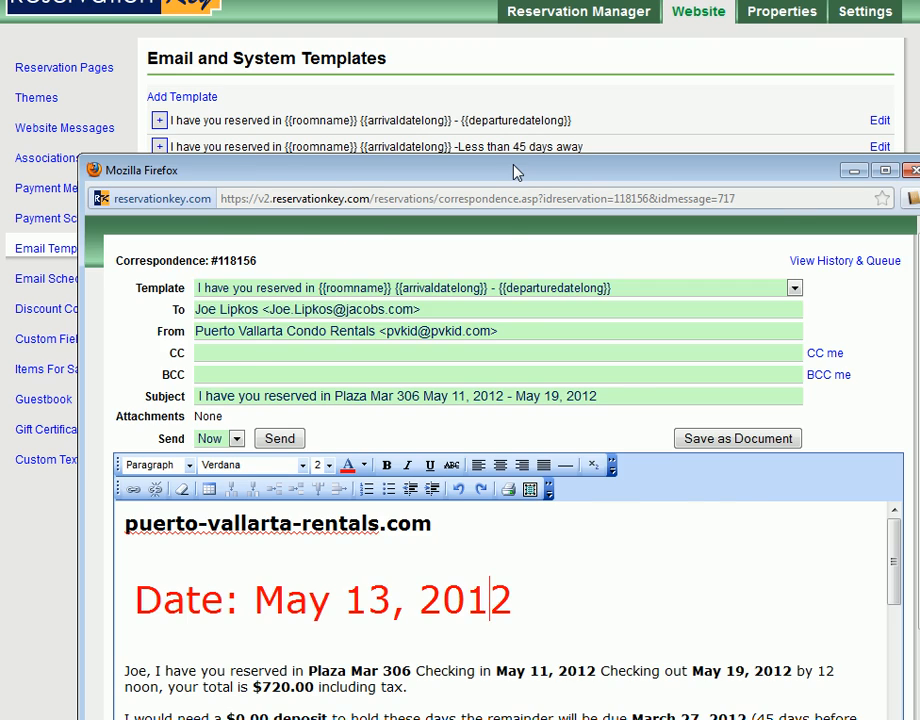
{"action": "key", "text": "ctrl+w"}
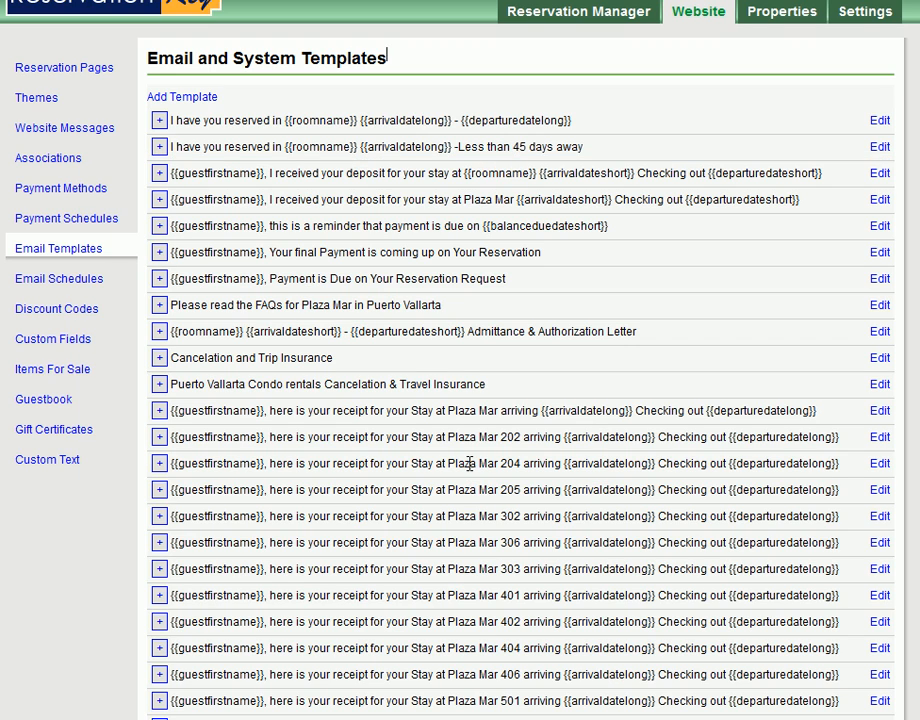
- Look through the list of email templates, including the receipt templates for the individual properties
{"action": "mouse_move", "coordinate": [917, 160]}
{"action": "left_mouse_down"}
{"action": "mouse_move", "coordinate": [912, 508]}
{"action": "mouse_move", "coordinate": [910, 158]}
{"action": "left_mouse_up"}
{"action": "scroll", "coordinate": [520, 400], "scroll_direction": "down", "scroll_amount": 4}
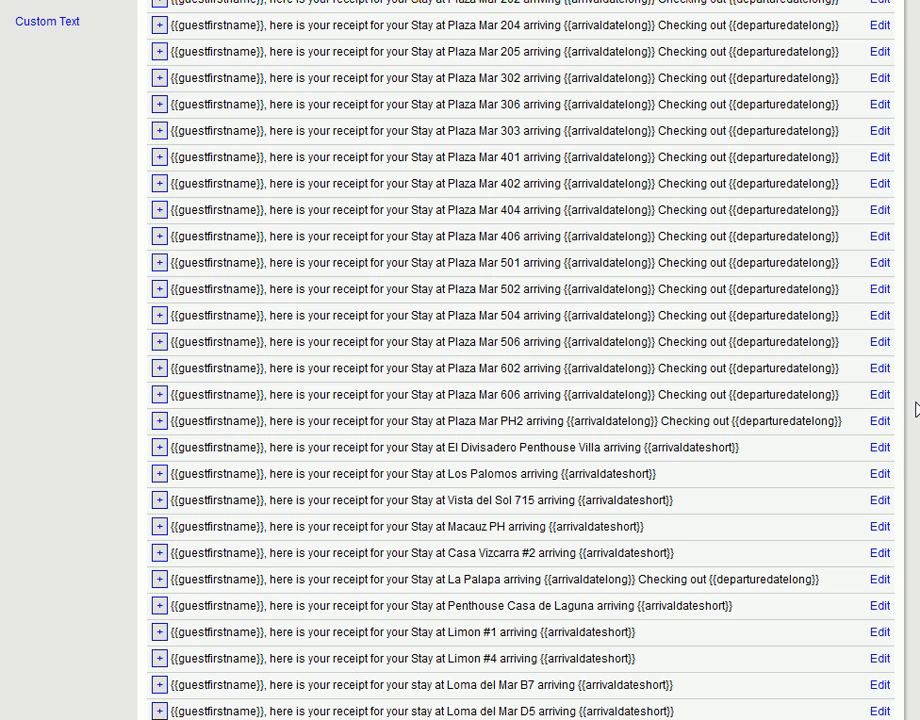
{"action": "scroll", "coordinate": [895, 115], "scroll_direction": "up", "scroll_amount": 4}
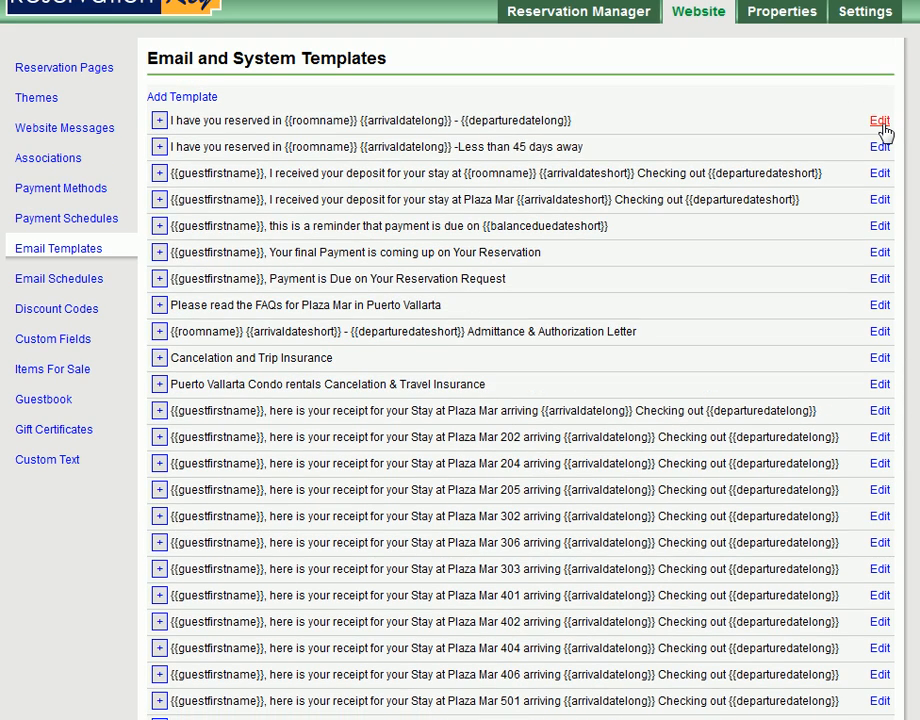